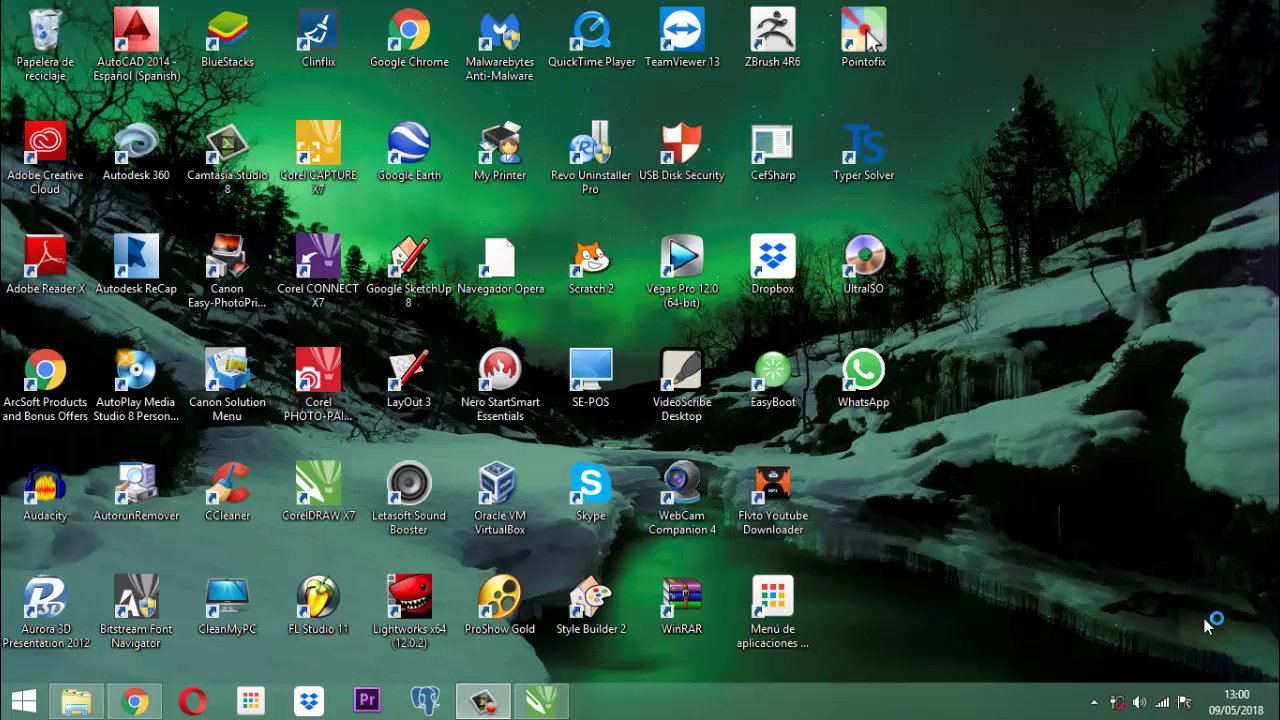
- Switch to CorelDRAW and create a new Carta-size document with horizontal page orientation
click(538, 706)
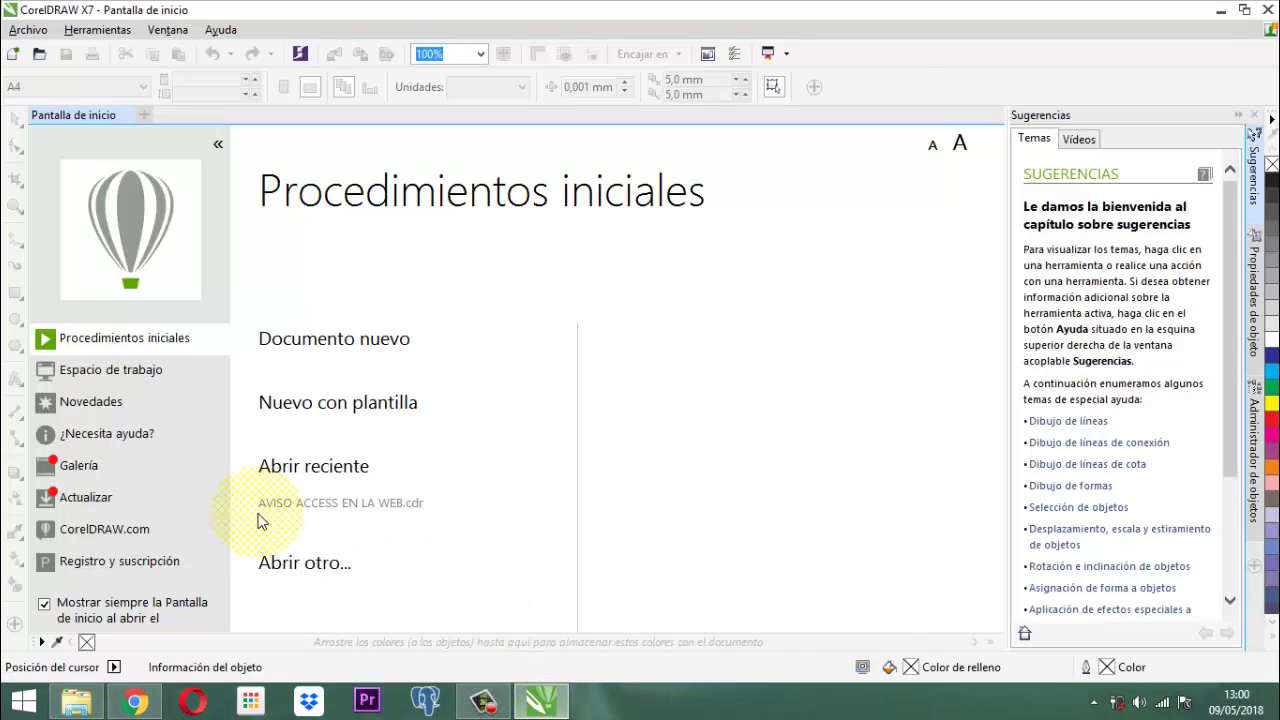
mouse_move(367, 345)
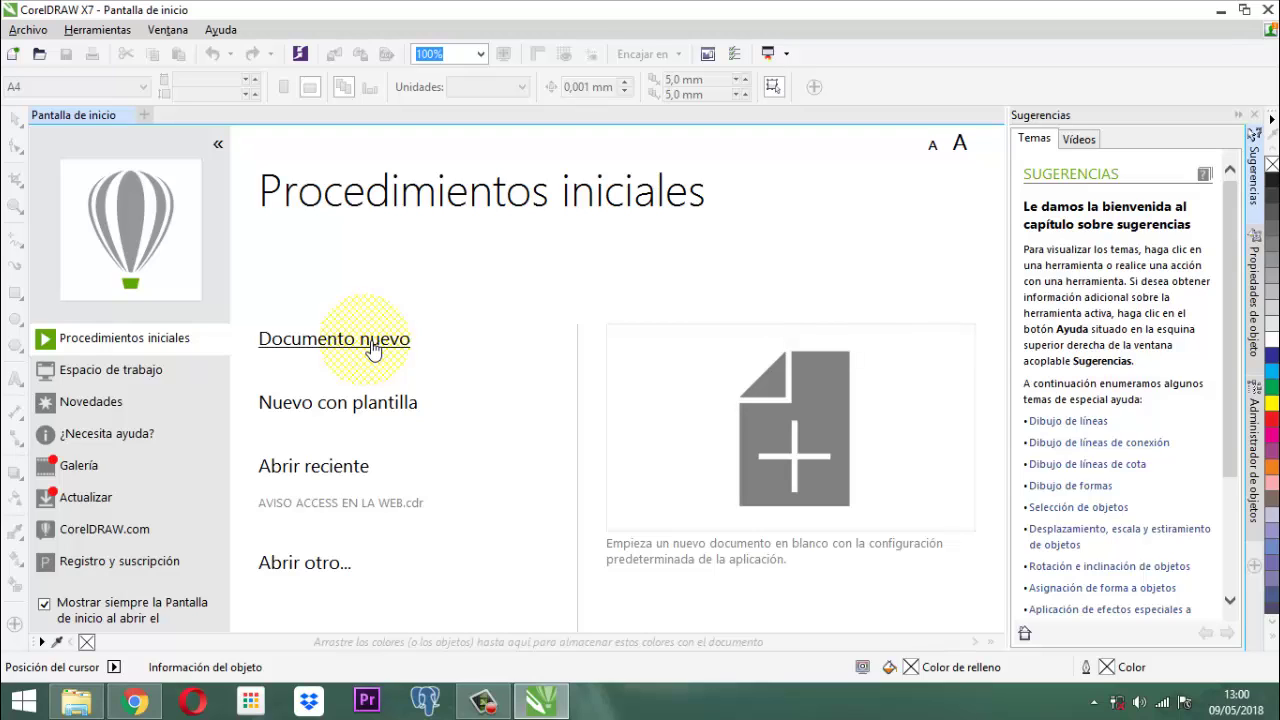
click(366, 345)
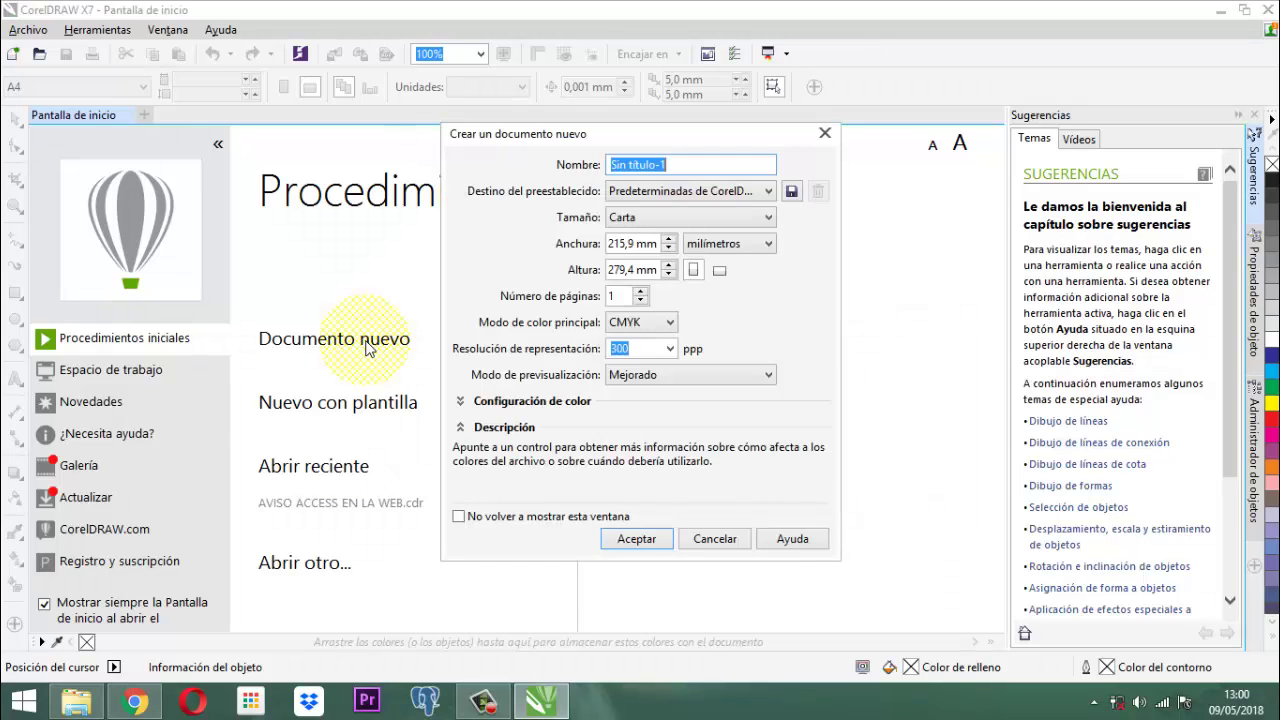
click(634, 541)
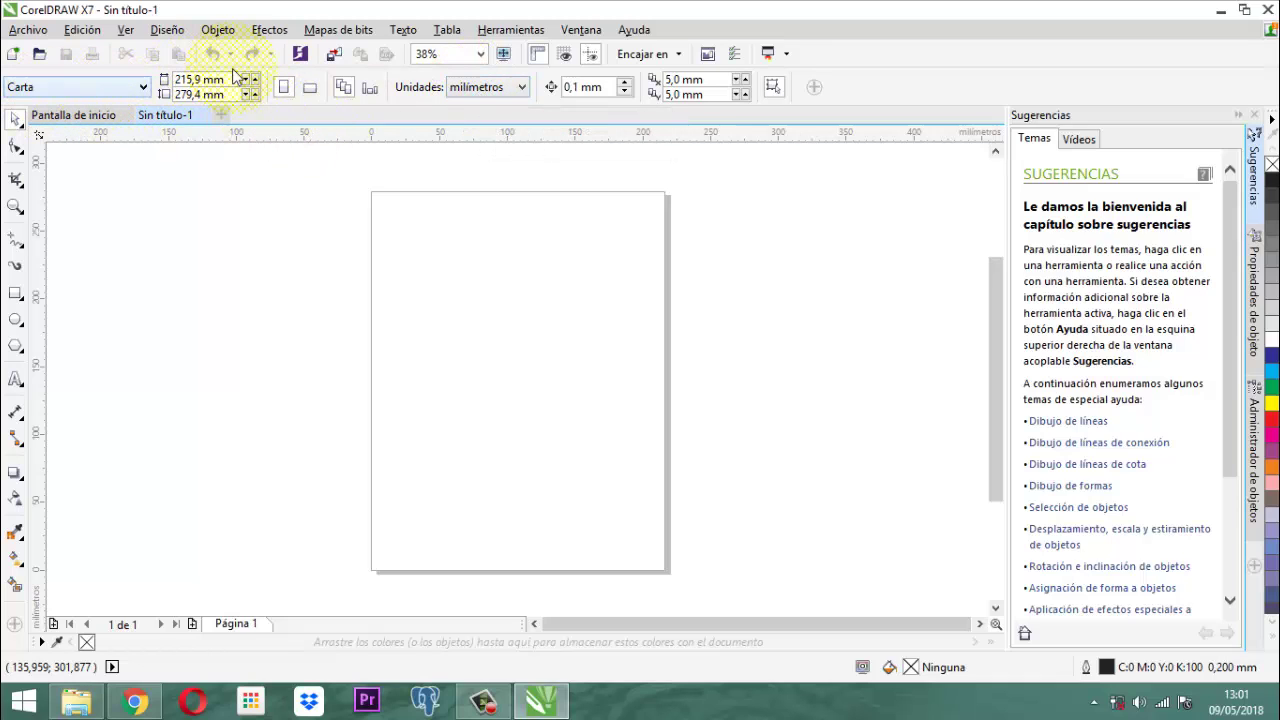
click(316, 90)
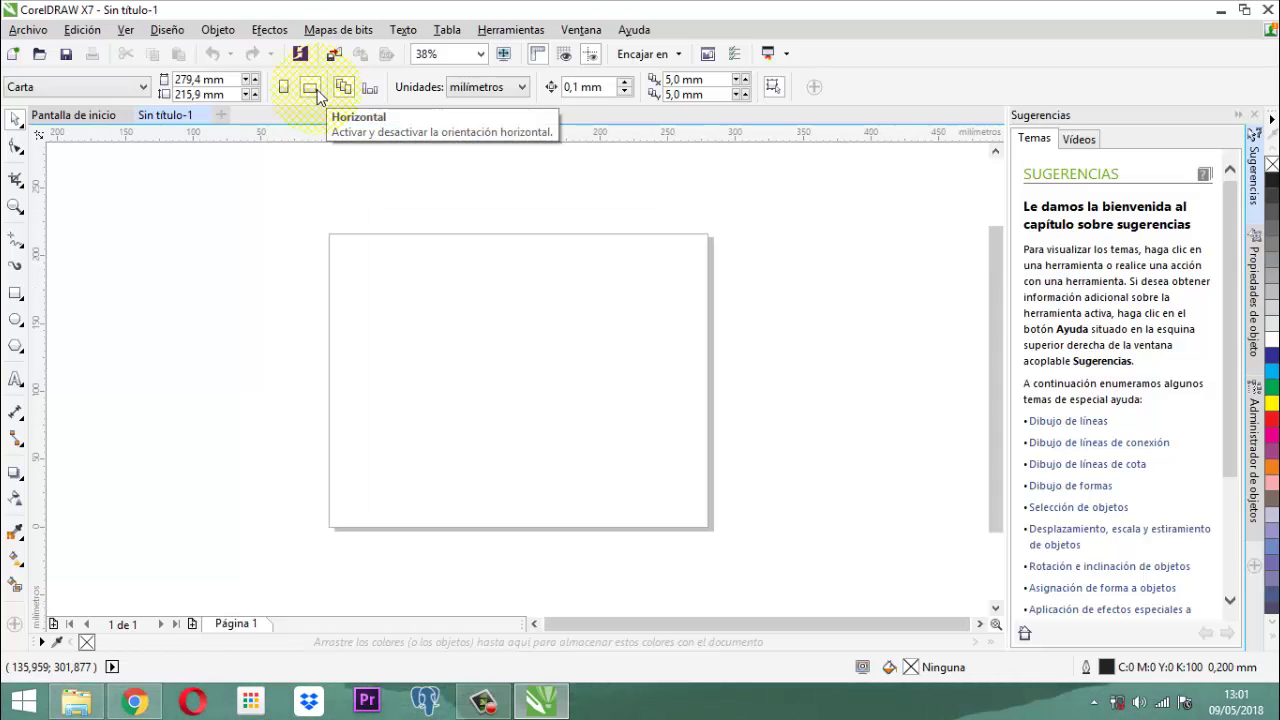
- Browse for a drawing to open in the imagenes corel folder under D:\documentos 2017\software veterinarias
click(44, 63)
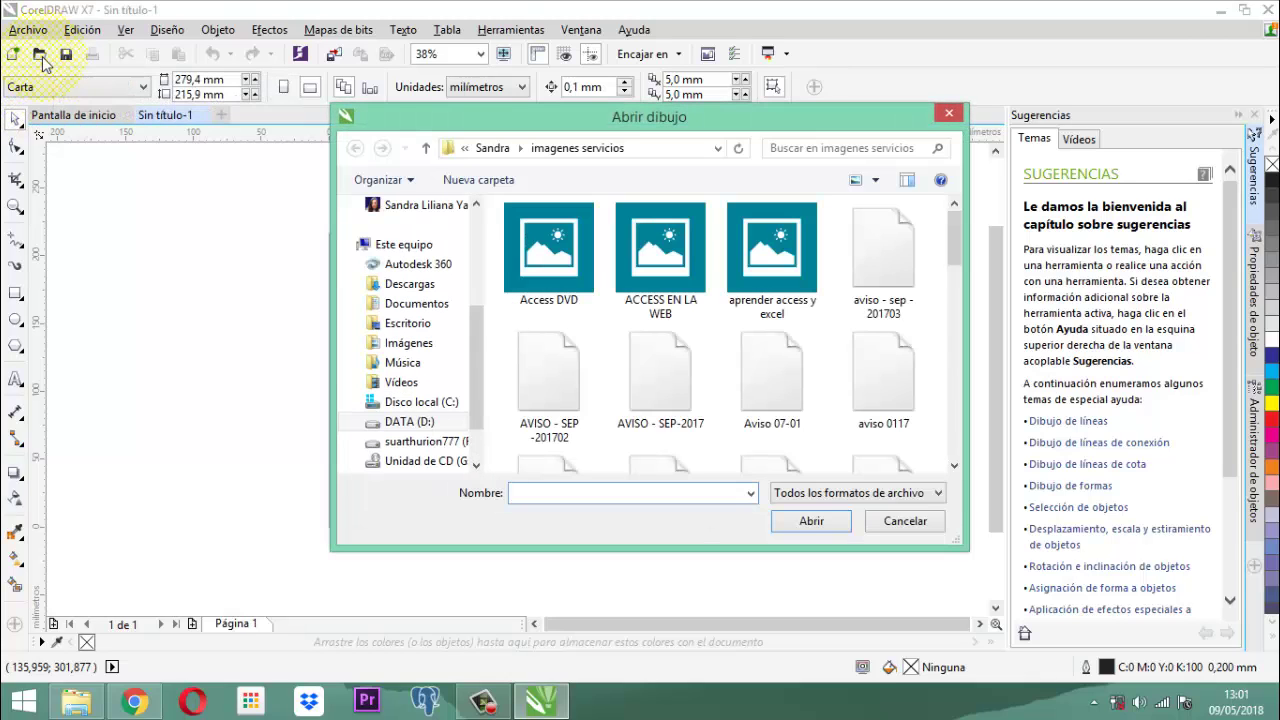
click(409, 422)
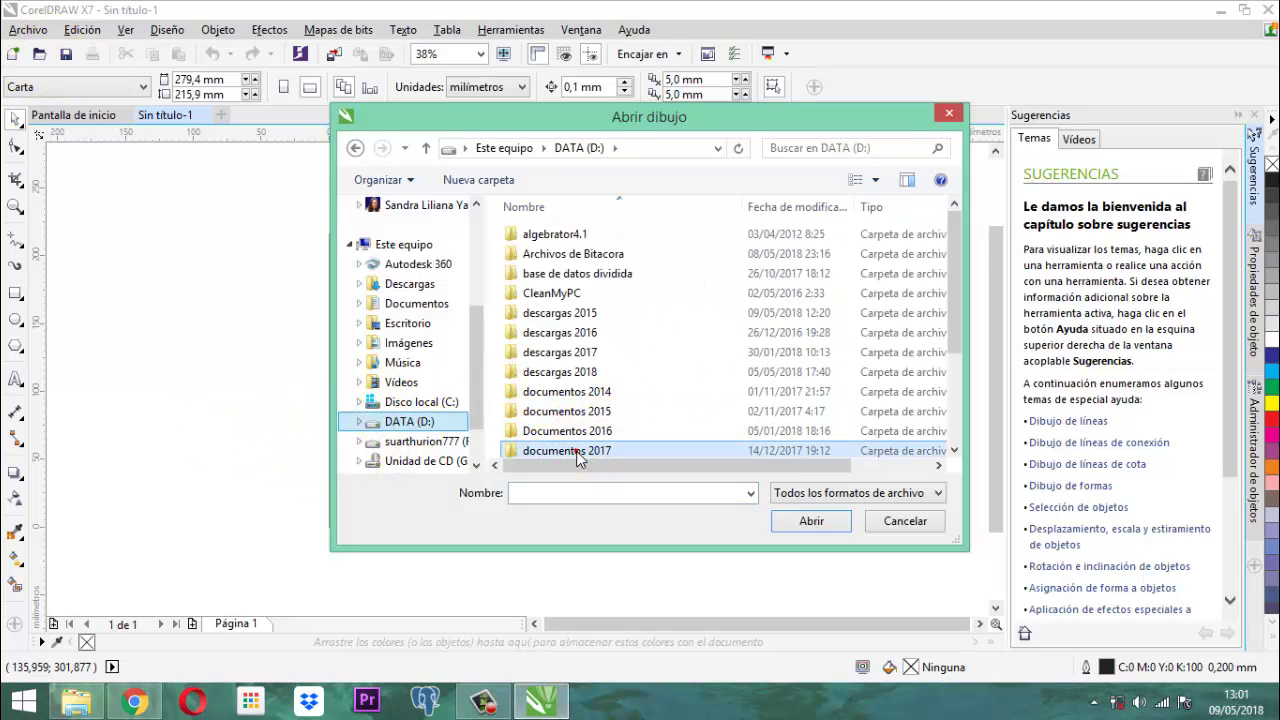
double_click(576, 452)
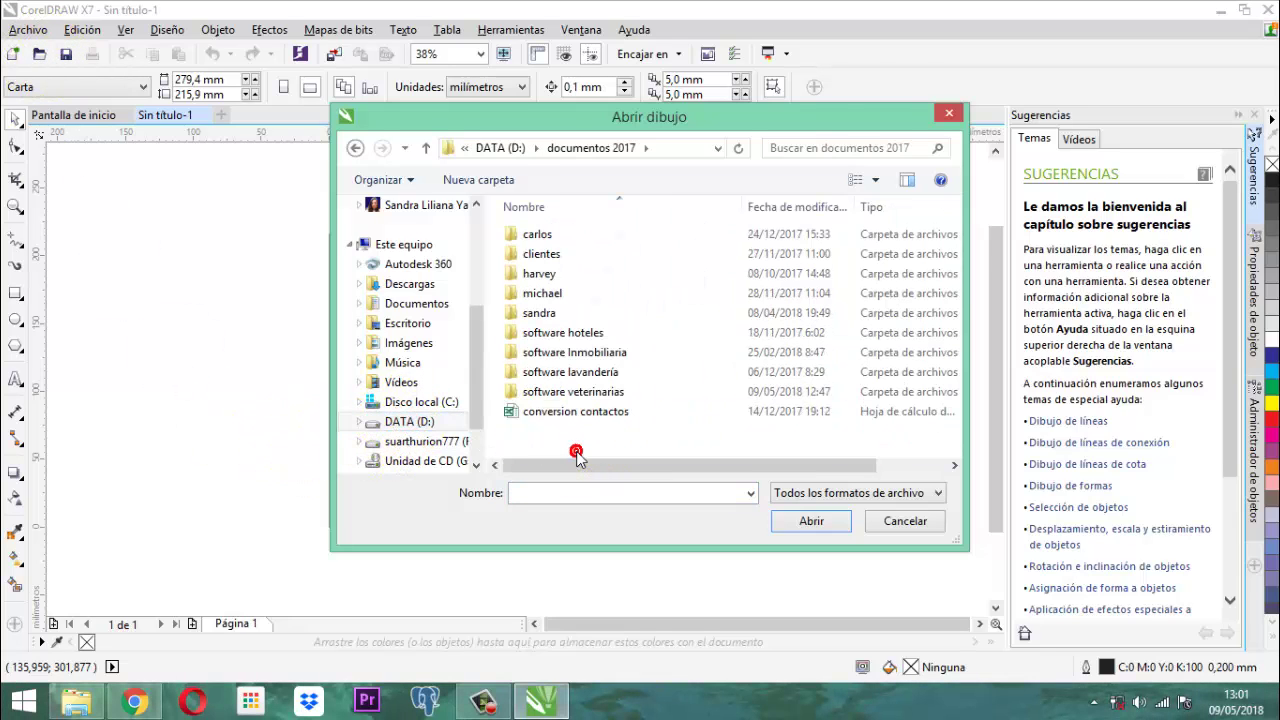
double_click(552, 392)
double_click(542, 314)
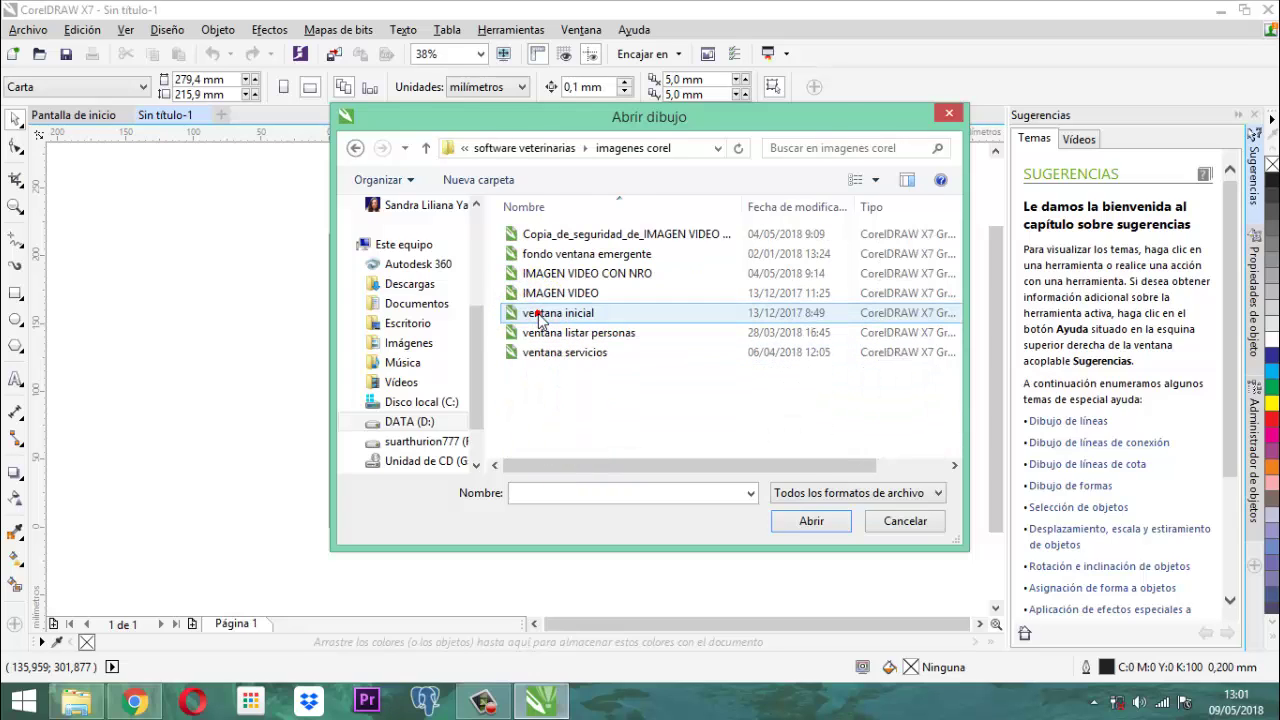
- Show the folder's files as large icons and open the drawing ventana servicios
right_click(697, 387)
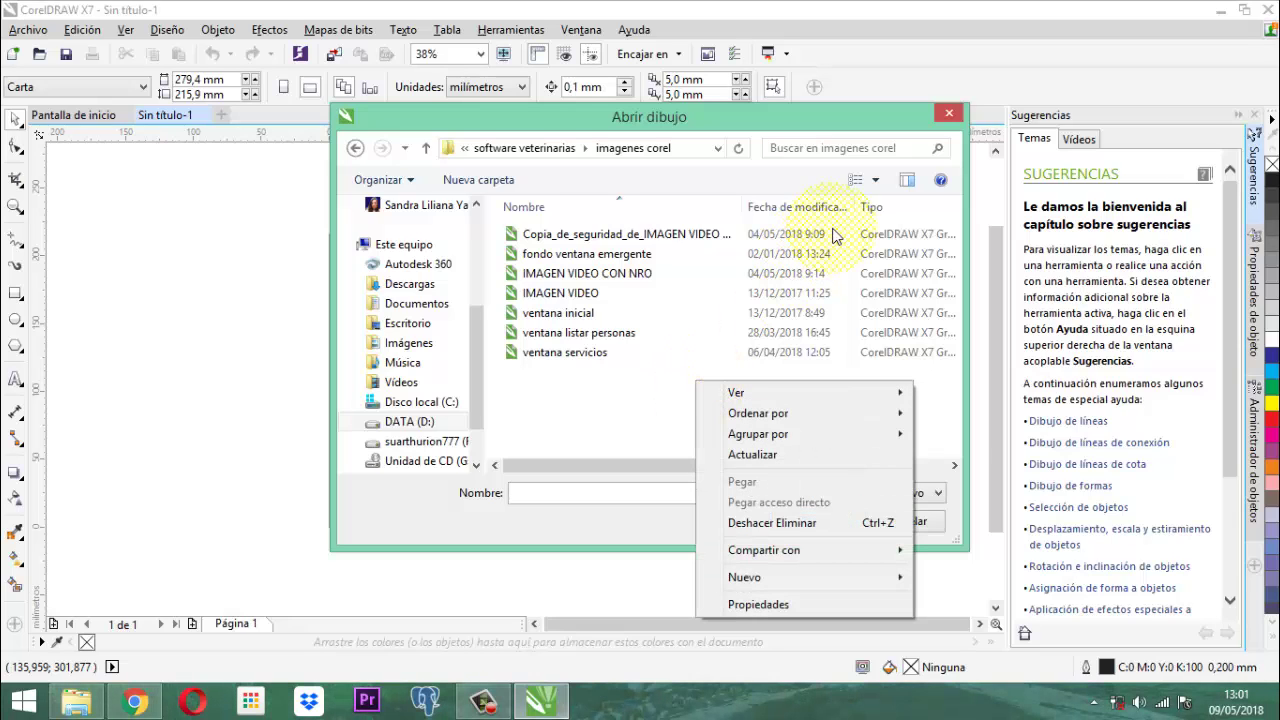
mouse_move(759, 397)
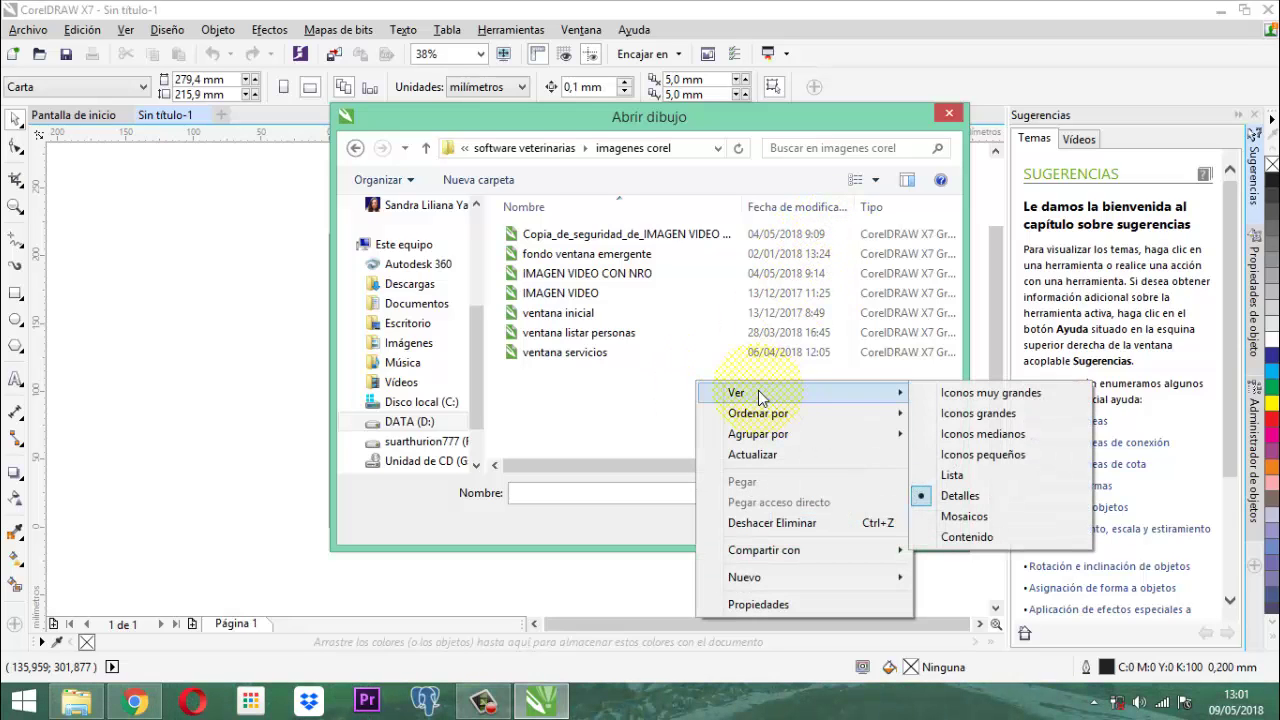
click(978, 412)
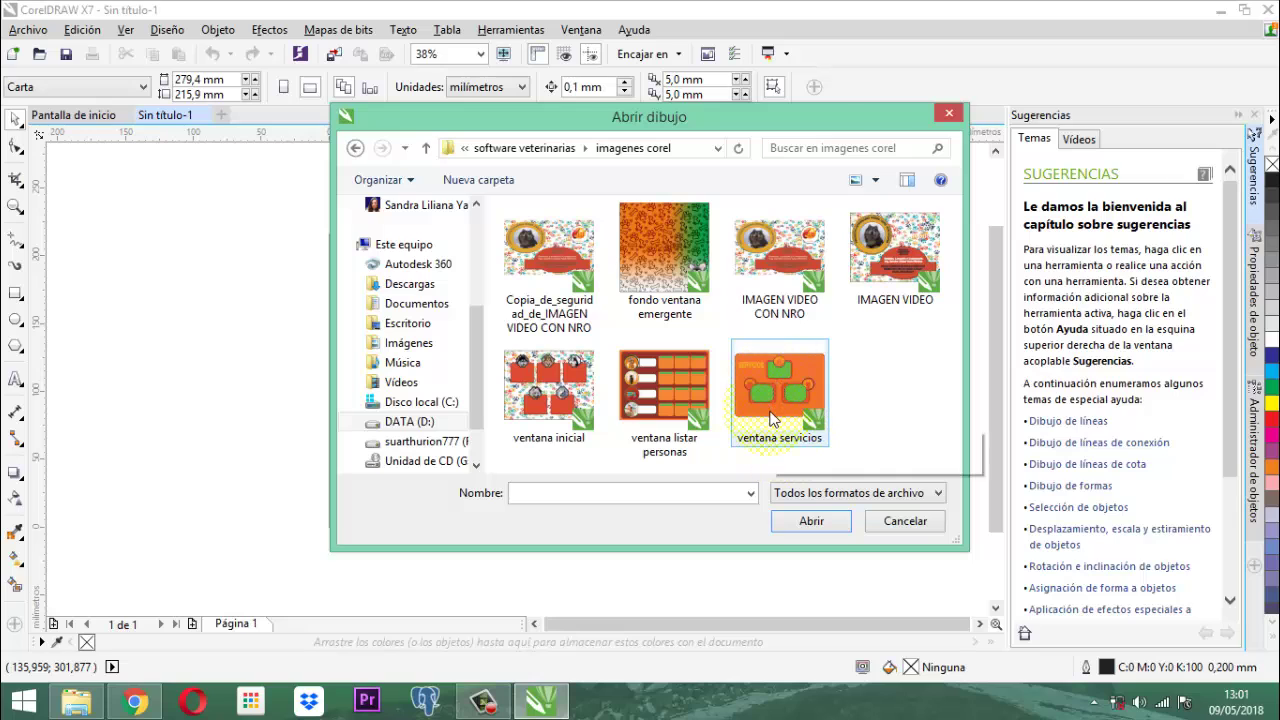
click(771, 418)
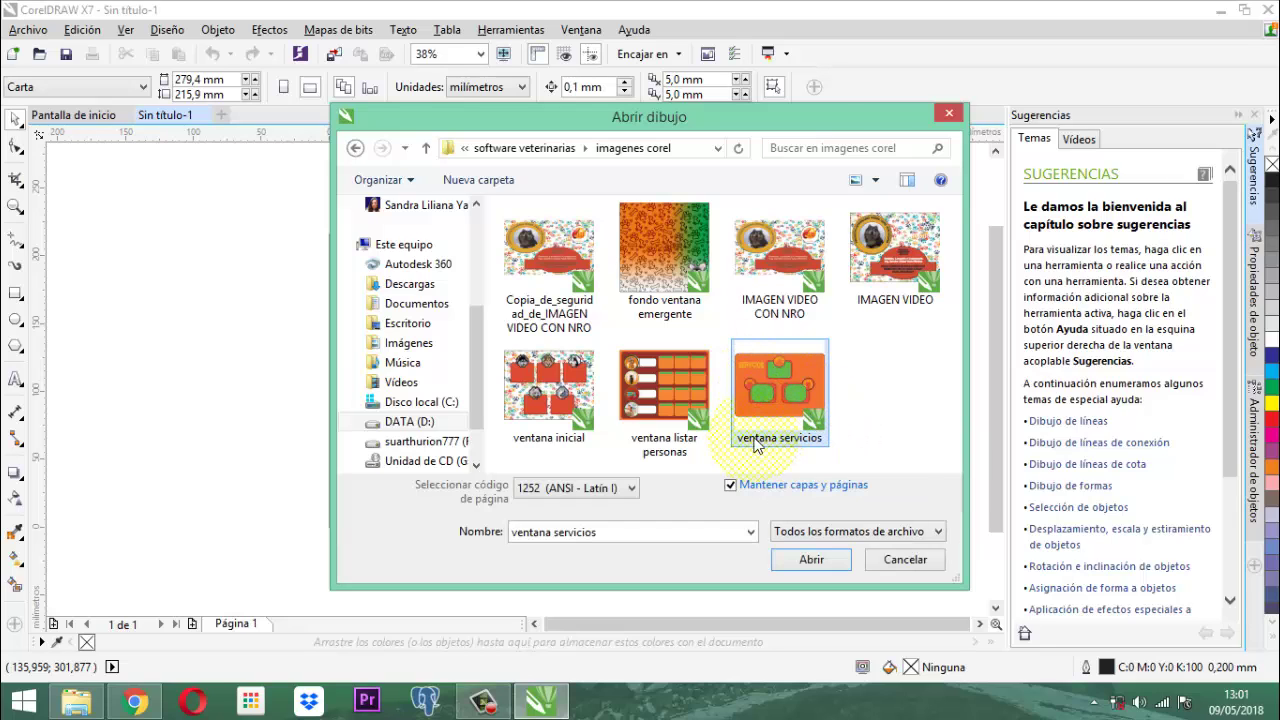
click(812, 562)
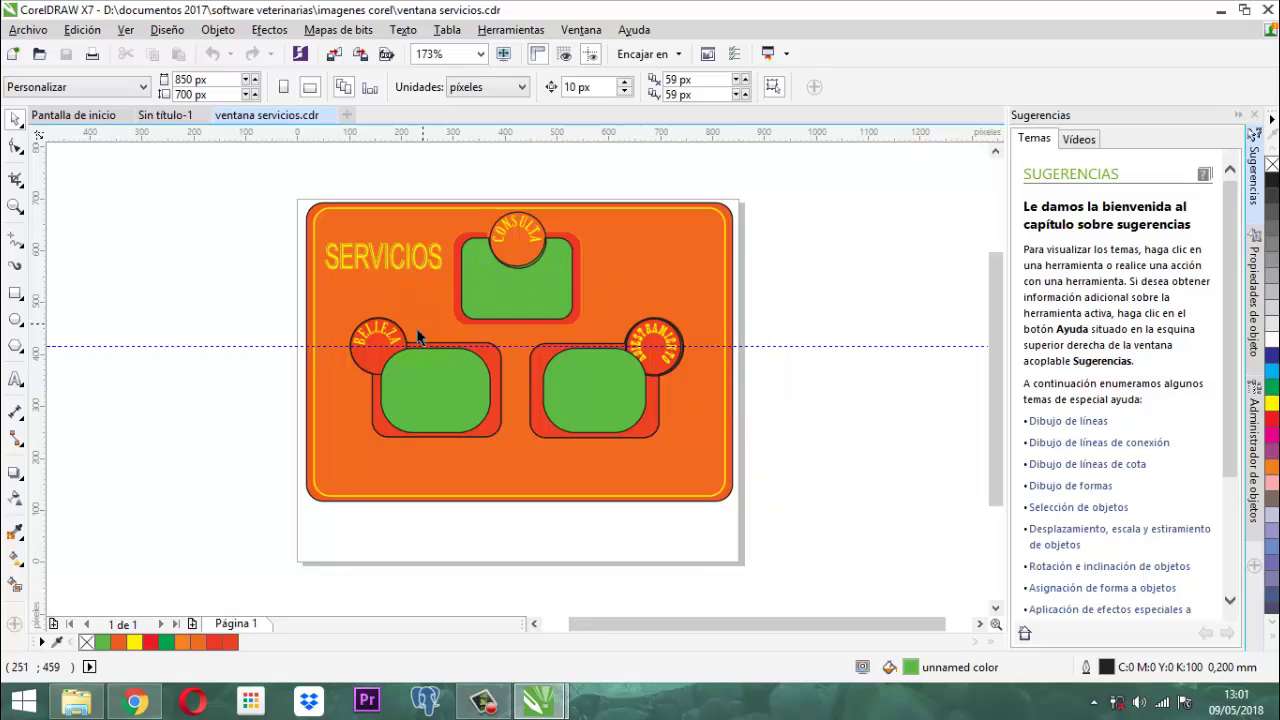
- Save a copy of the drawing as ventana productos in CDR format, version 17.0
click(18, 30)
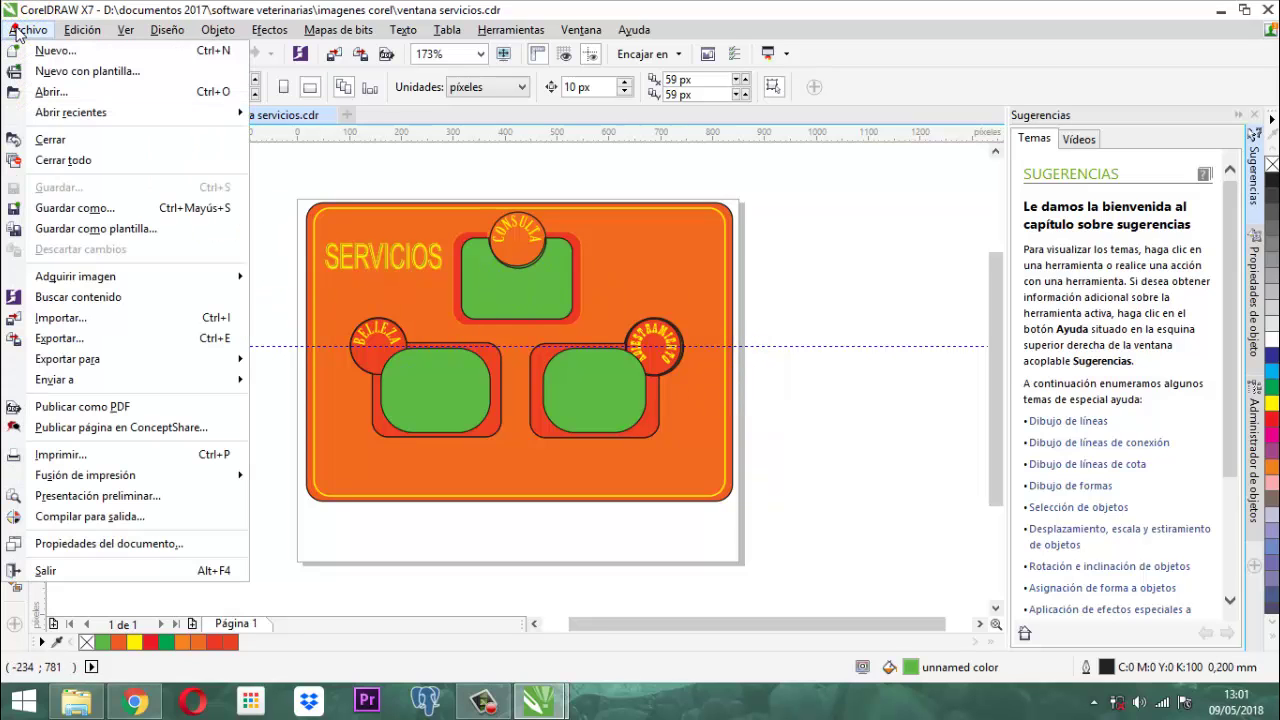
click(100, 208)
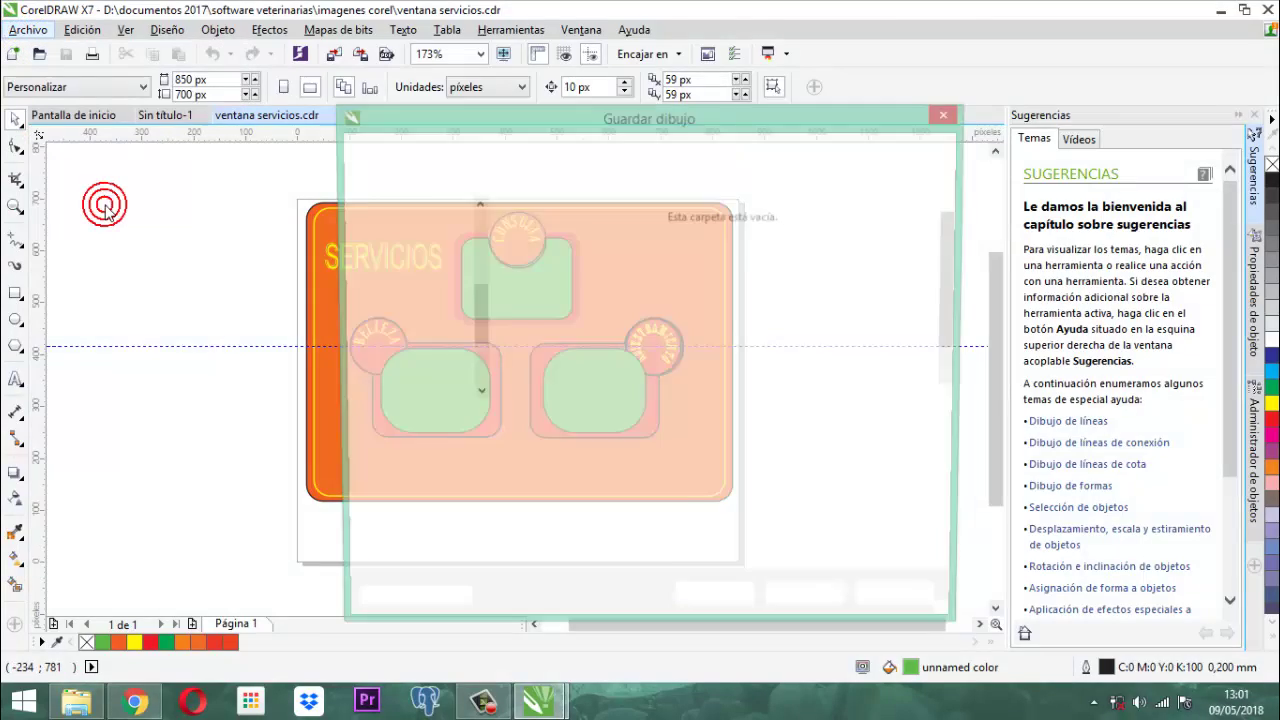
click(556, 422)
double_click(537, 422)
text(productos)
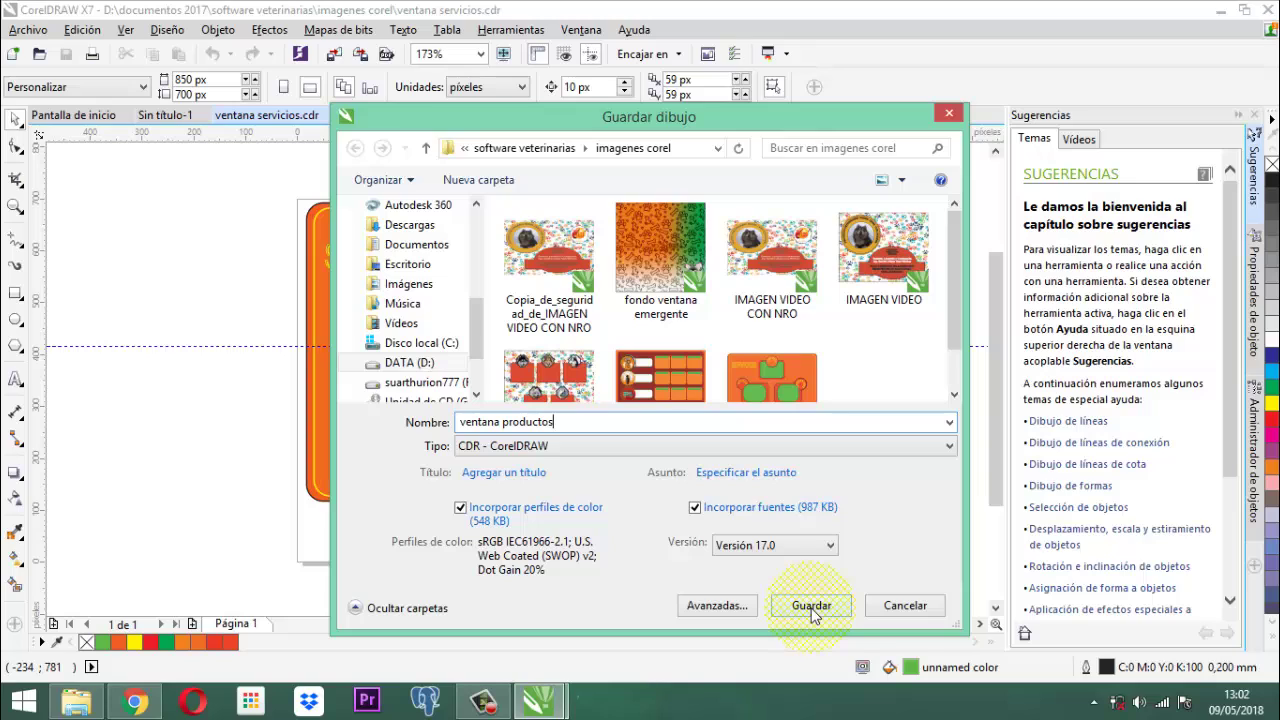
click(830, 545)
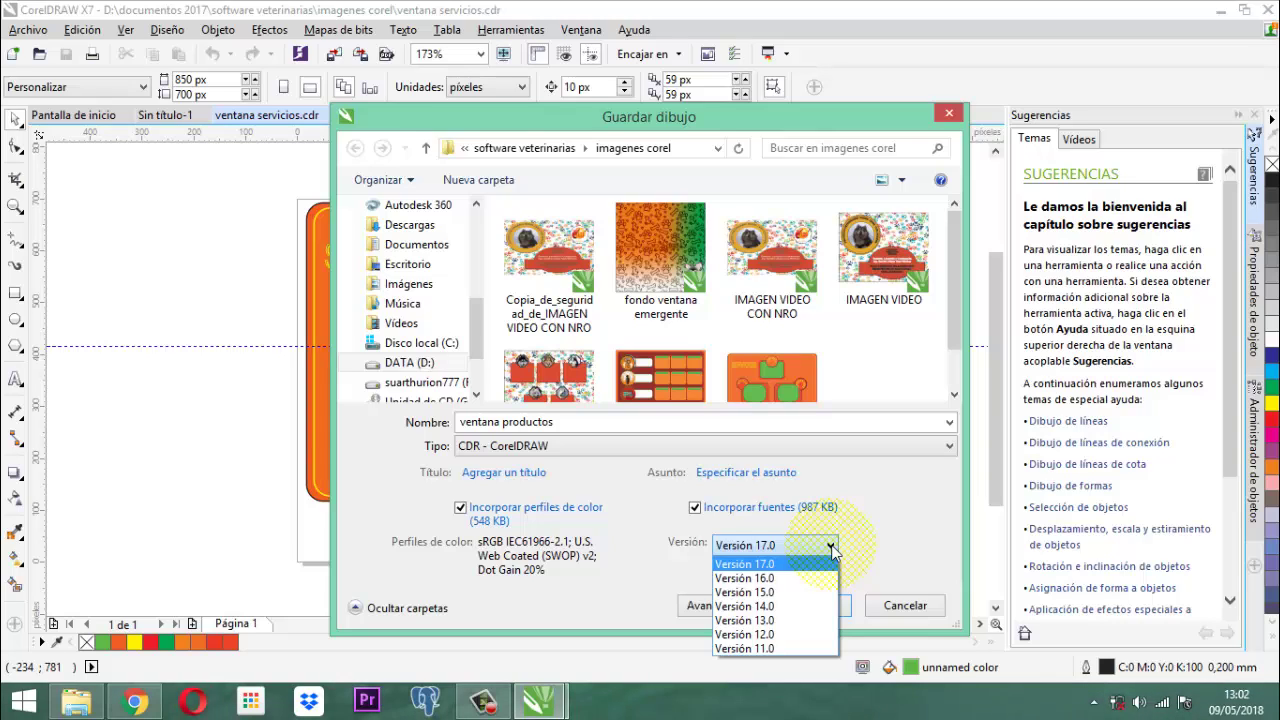
click(830, 545)
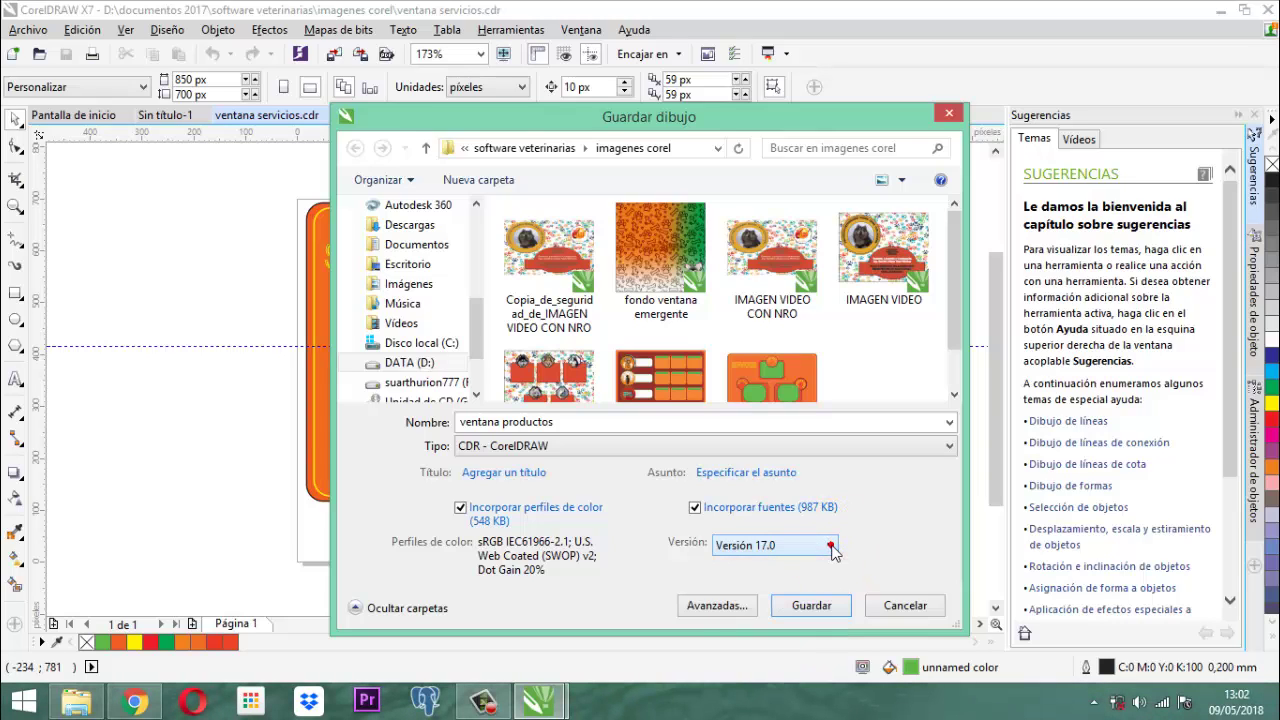
click(812, 605)
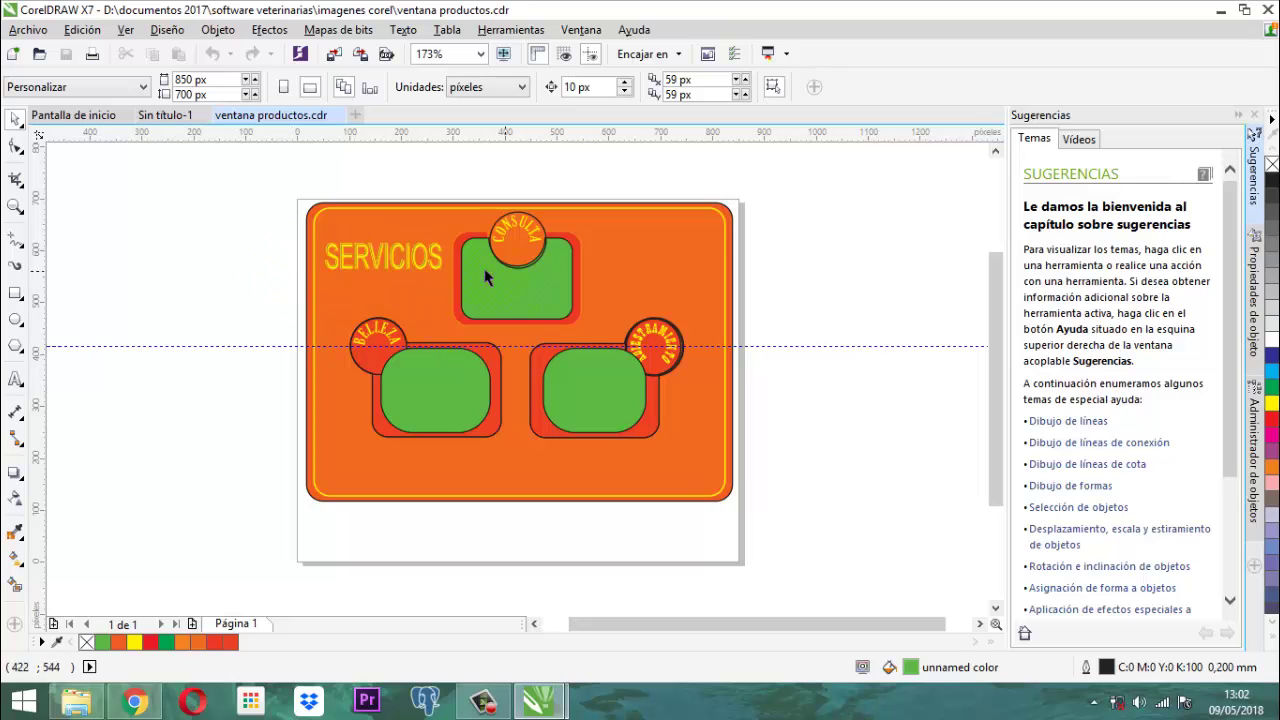
- Ungroup the whole services window design into individual objects and clear the selection
click(372, 267)
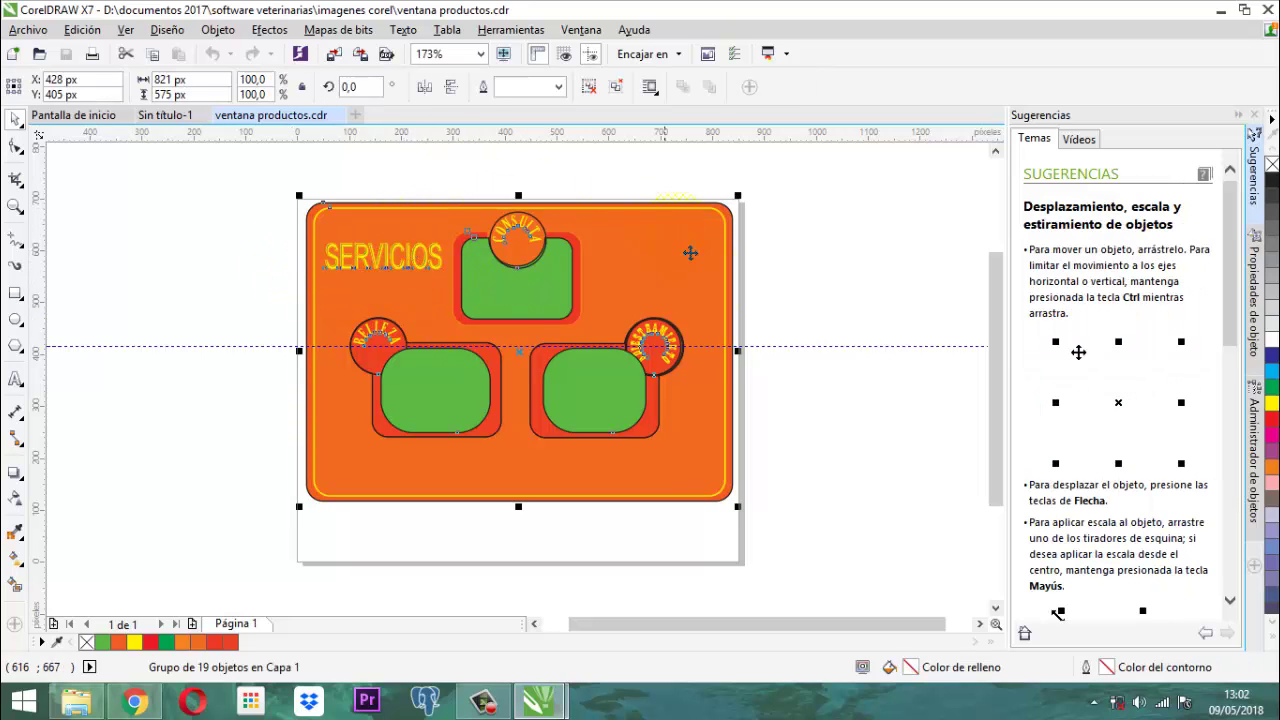
click(220, 210)
click(355, 254)
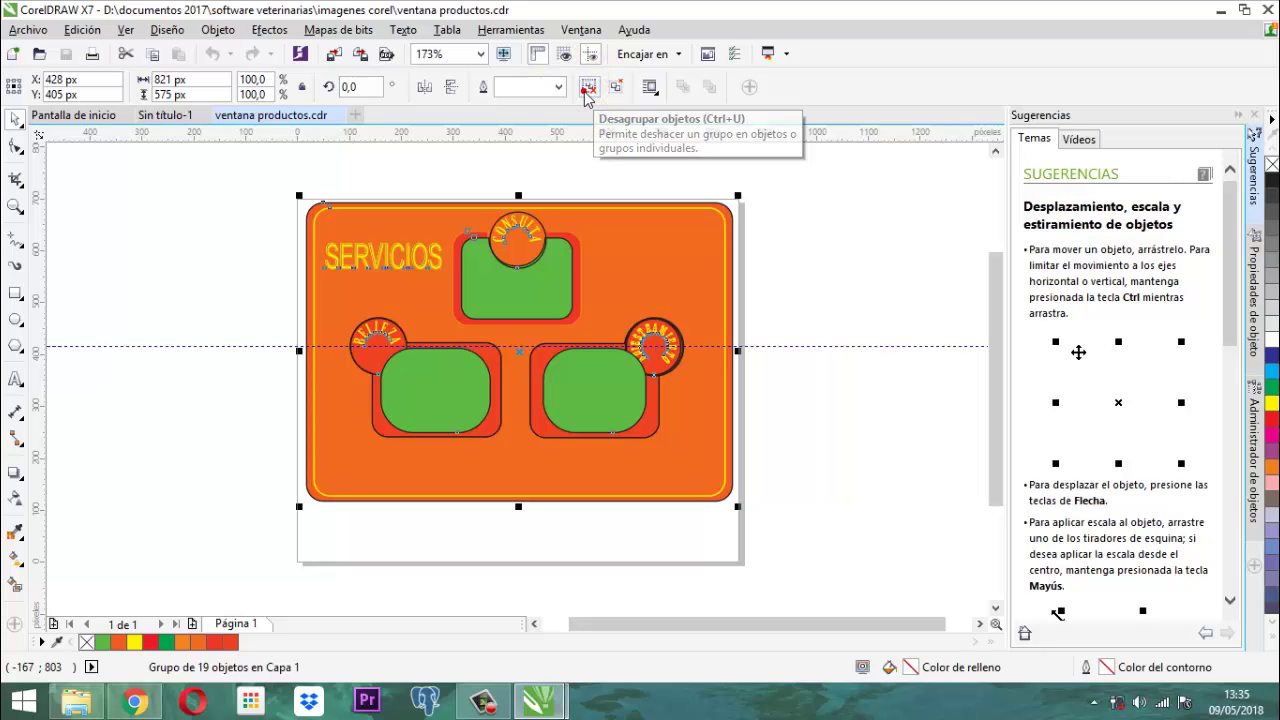
click(587, 95)
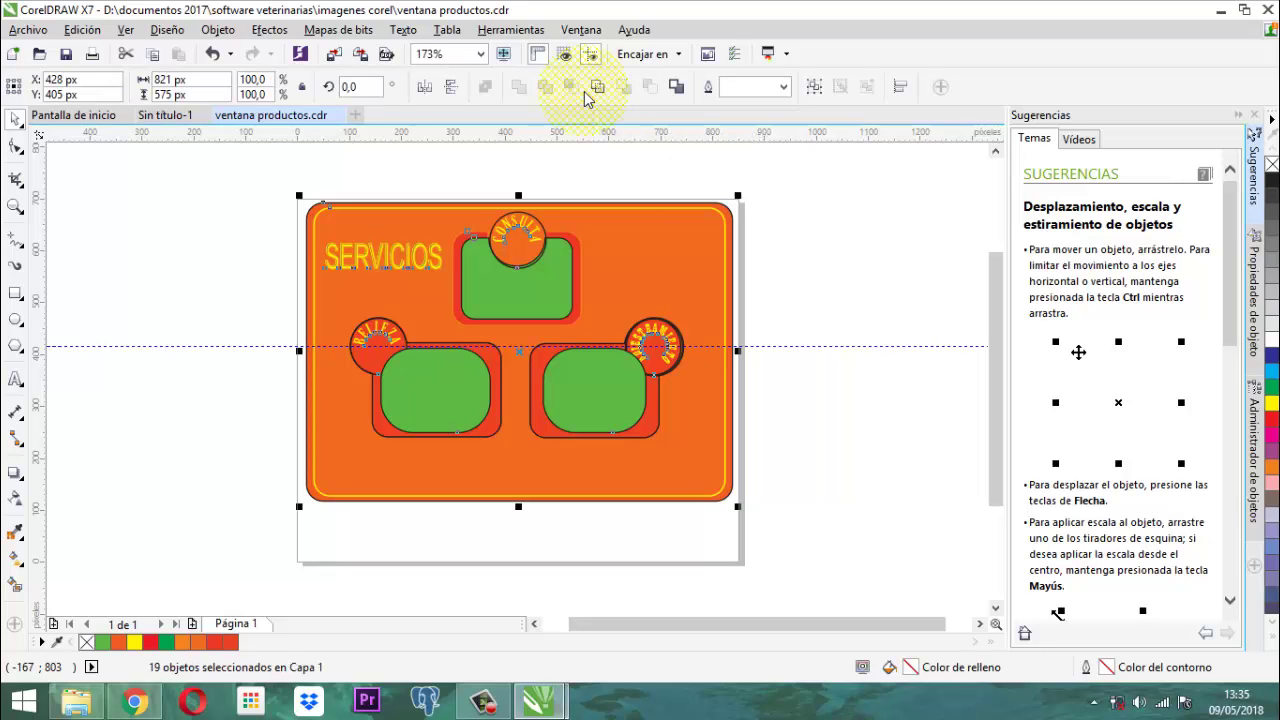
click(829, 224)
- Check that the background, the SERVICIOS title and the curved circle labels can each be selected separately
click(422, 272)
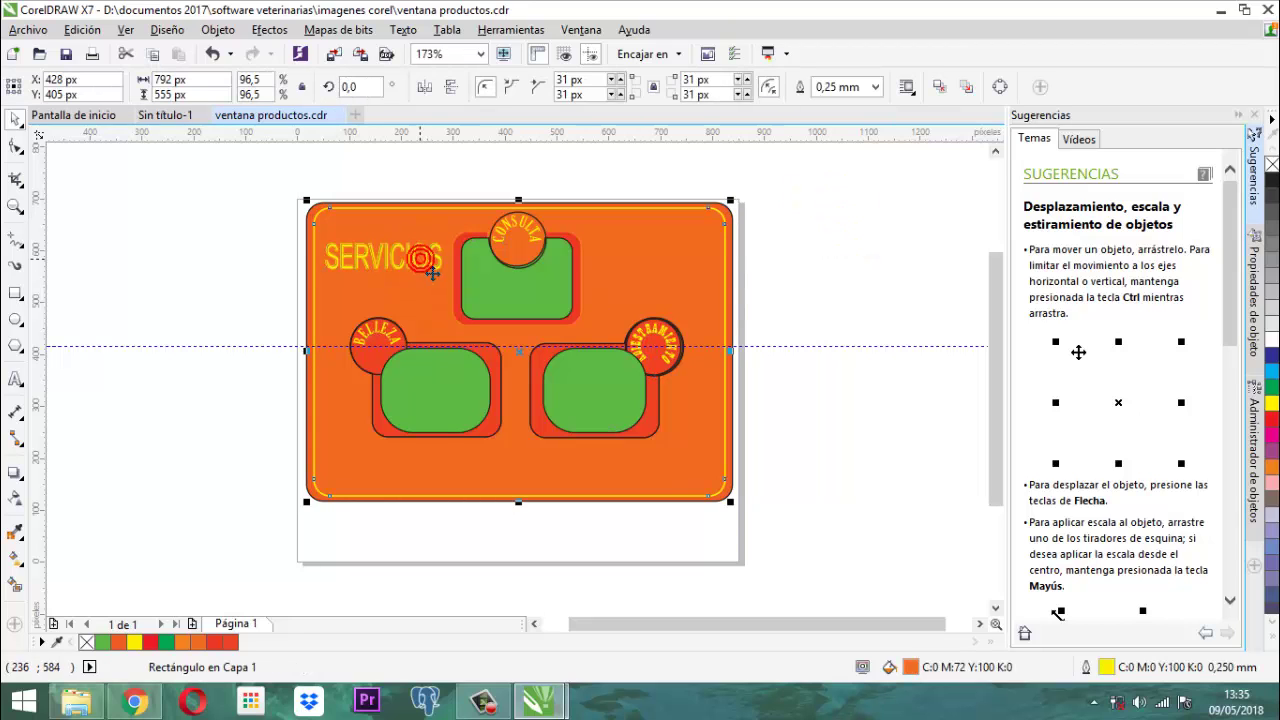
click(405, 268)
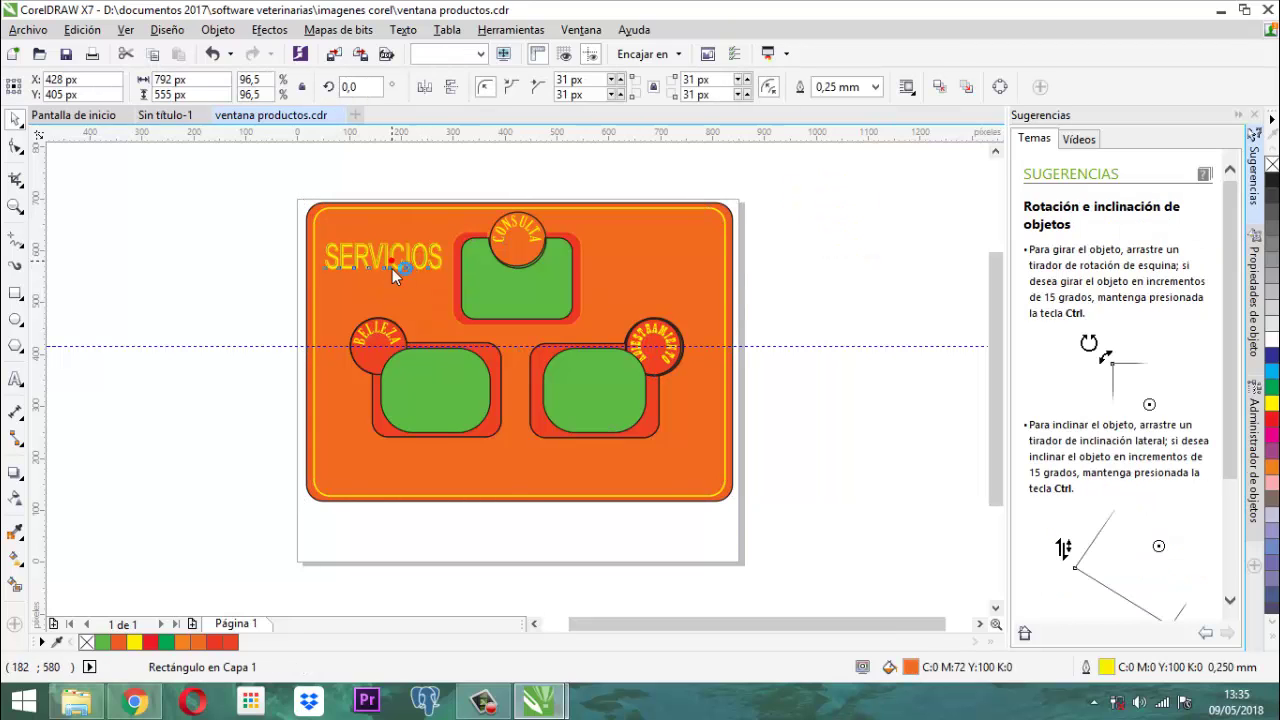
click(392, 268)
click(473, 172)
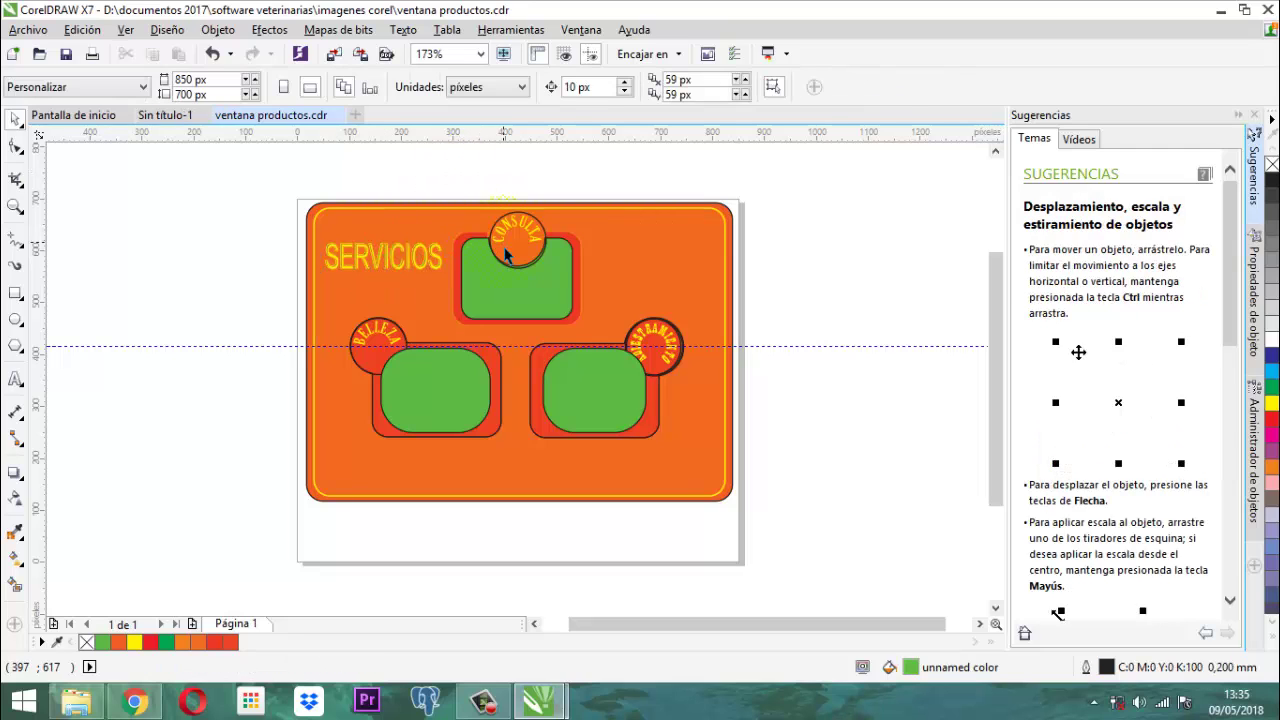
click(512, 255)
click(657, 362)
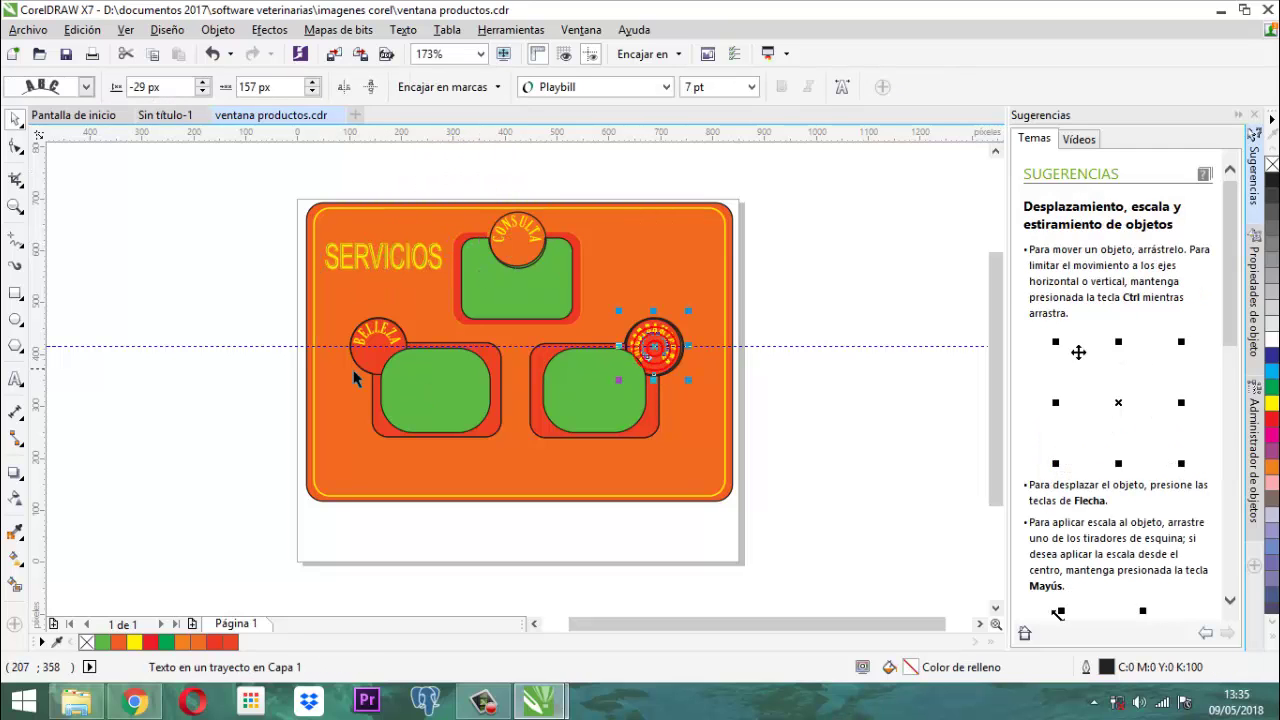
click(368, 343)
click(812, 238)
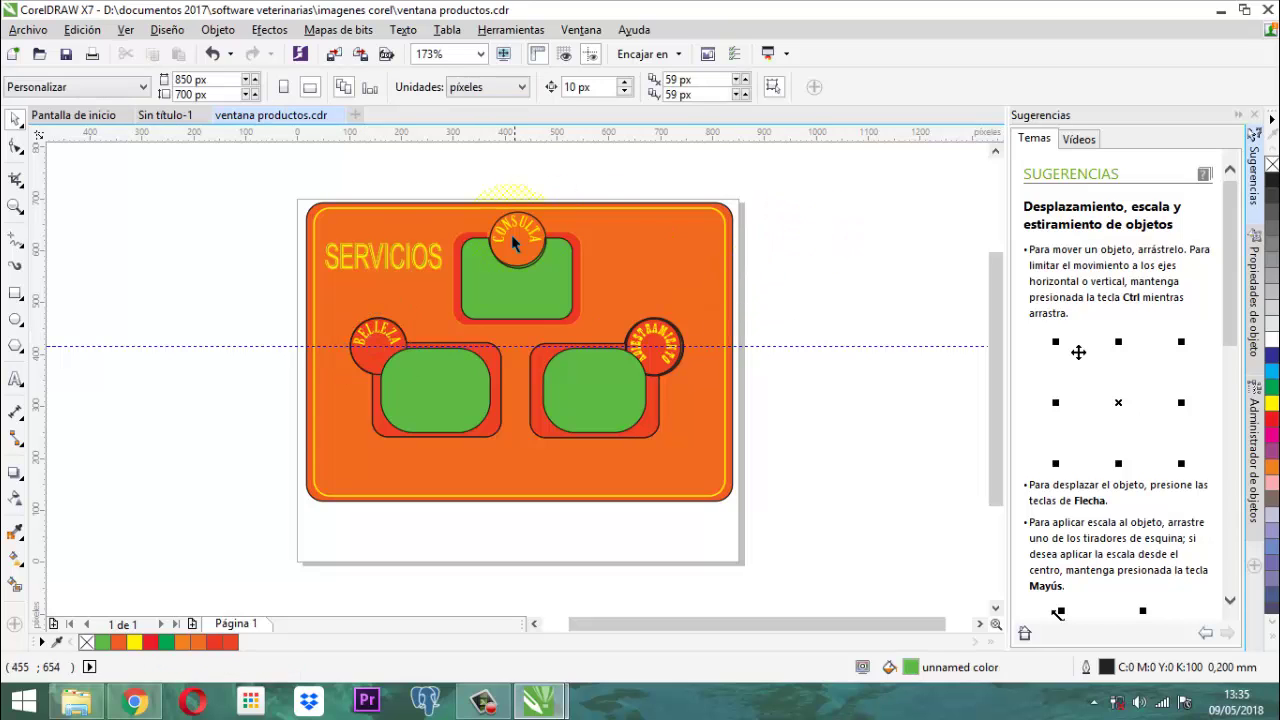
- Set the font of the SERVICIOS title to Cooper Std Black
click(389, 261)
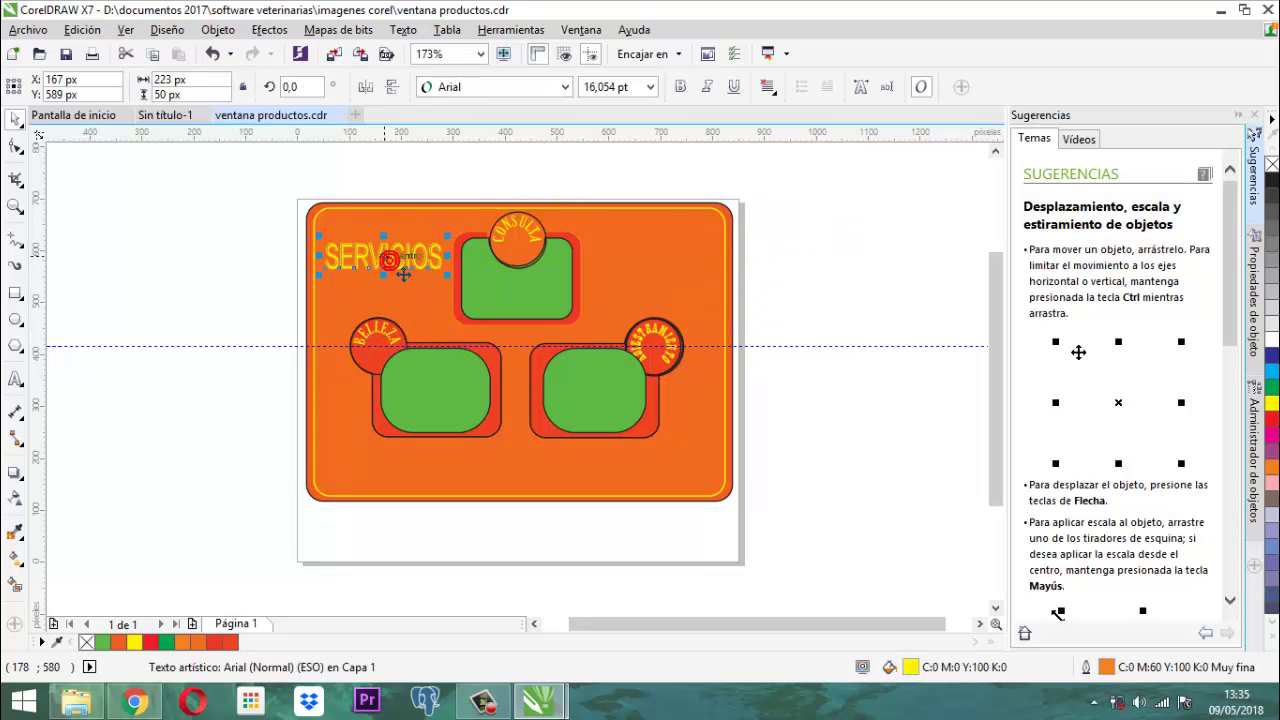
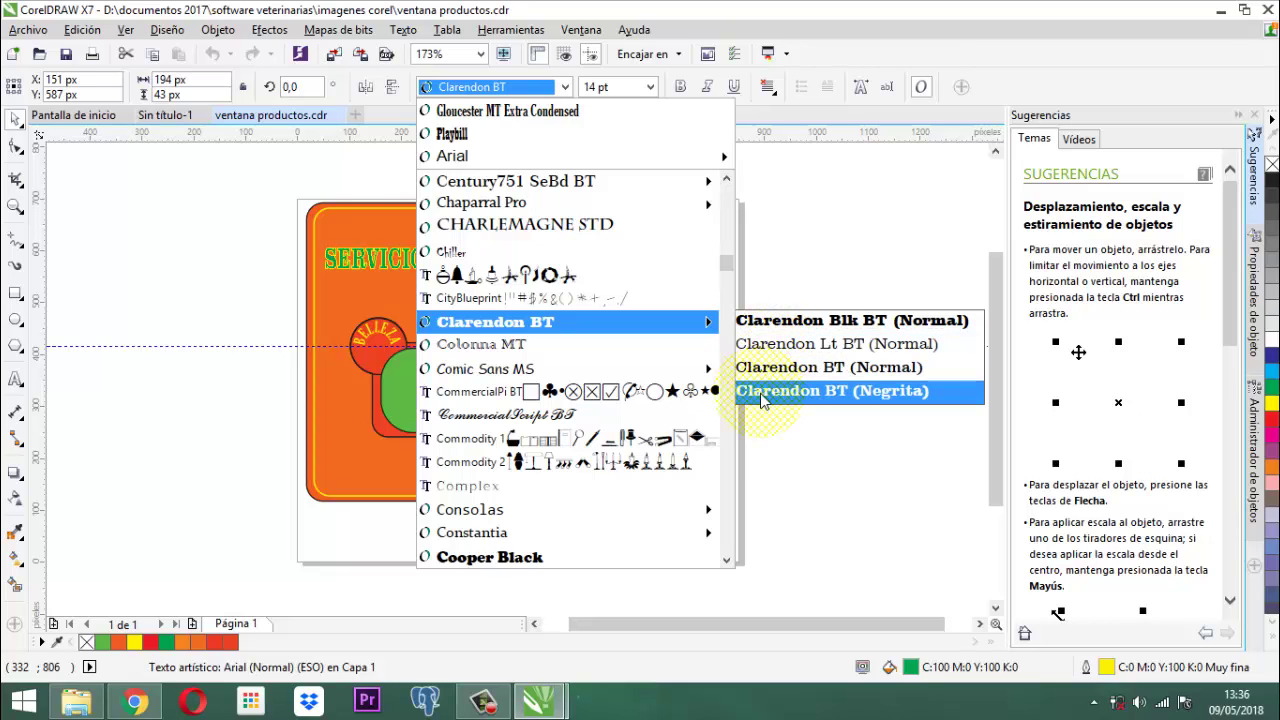
scroll(500, 345, down, 4)
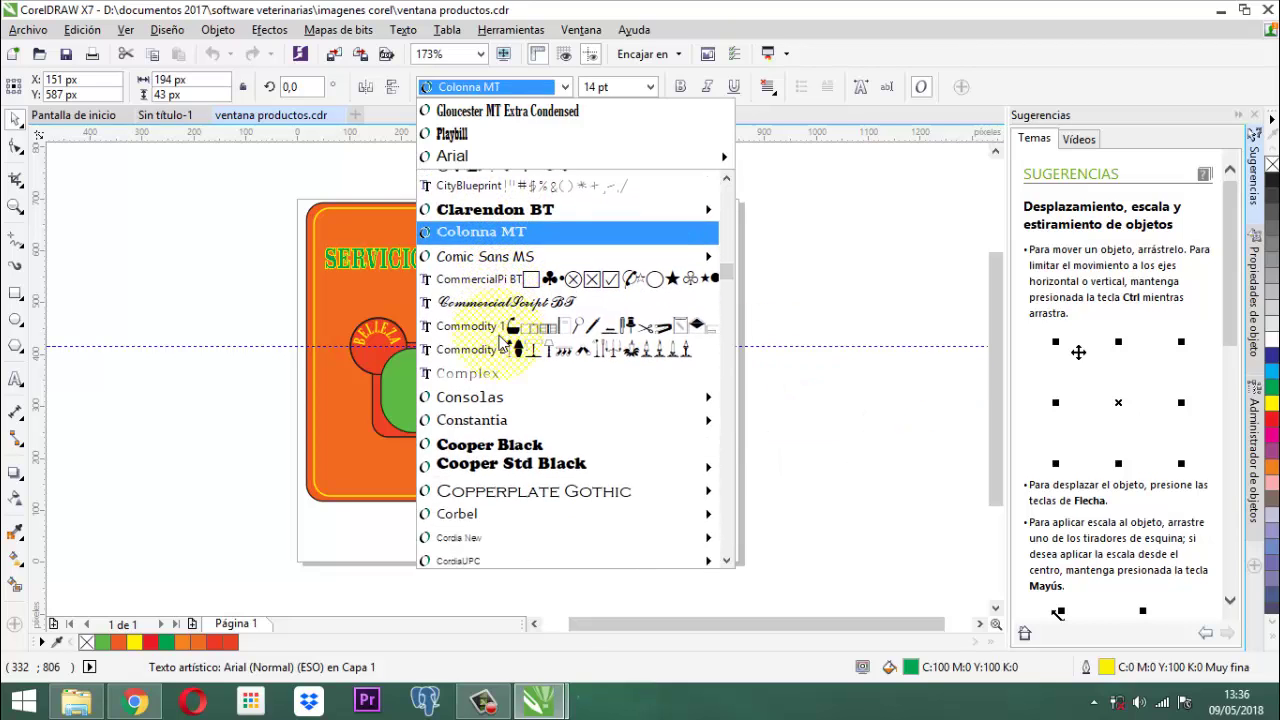
mouse_move(495, 370)
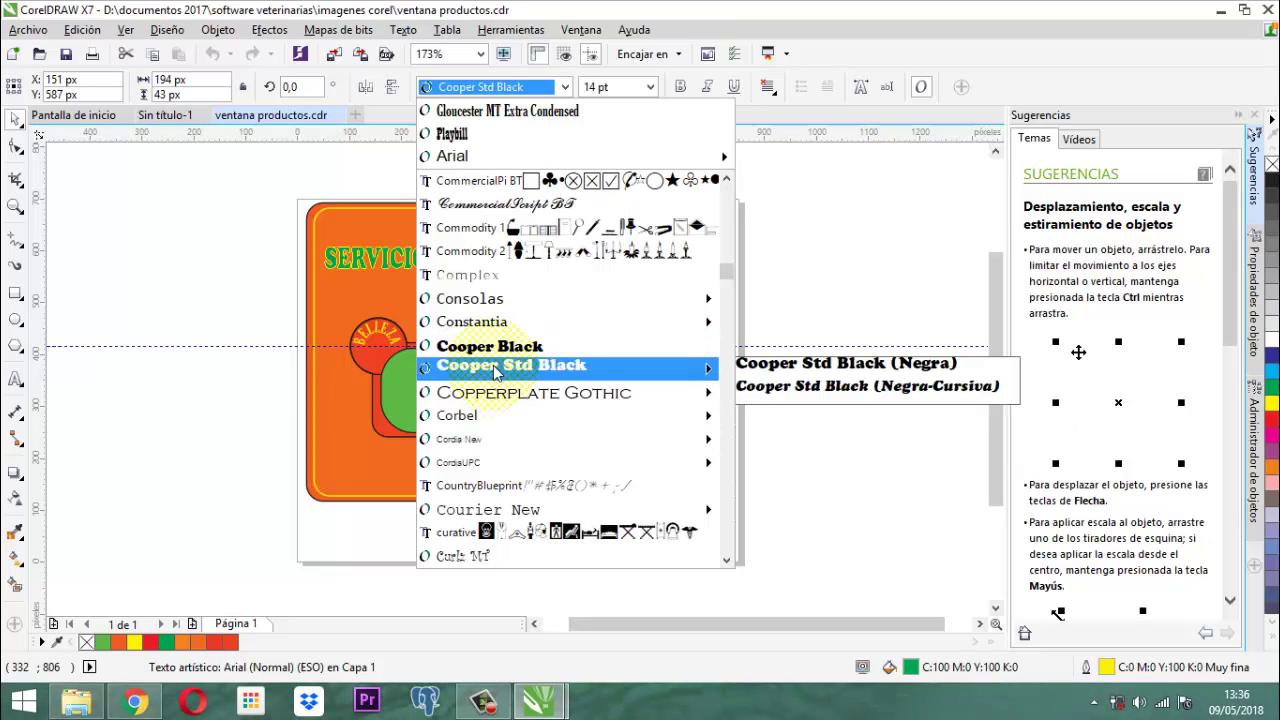
click(495, 368)
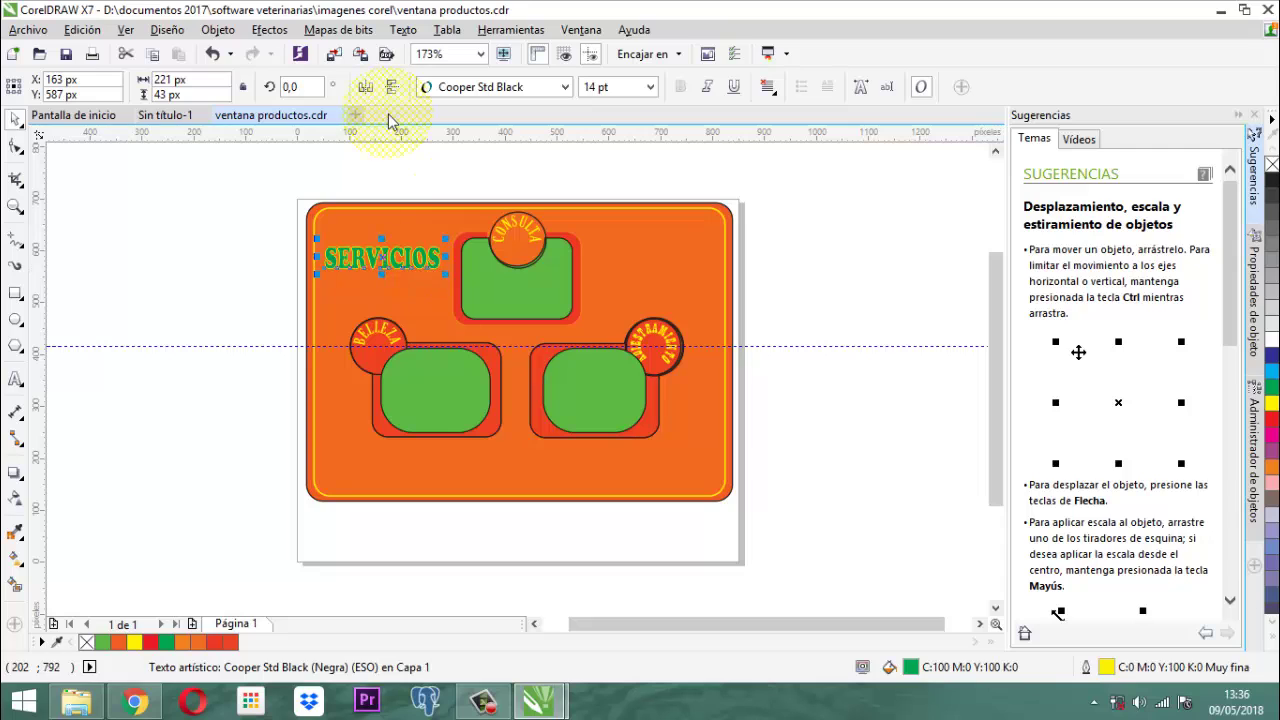
- Replace the SERVICIOS title text with PRODUCTOS and clear the selection
click(17, 384)
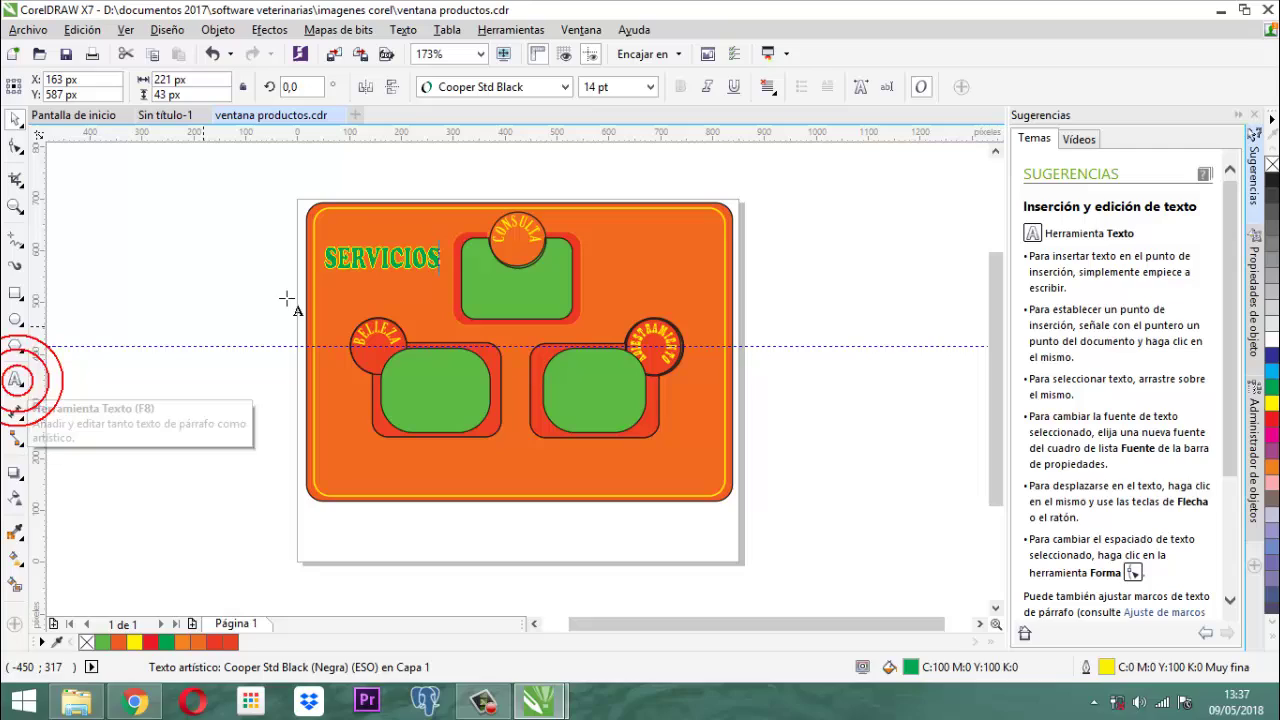
double_click(425, 281)
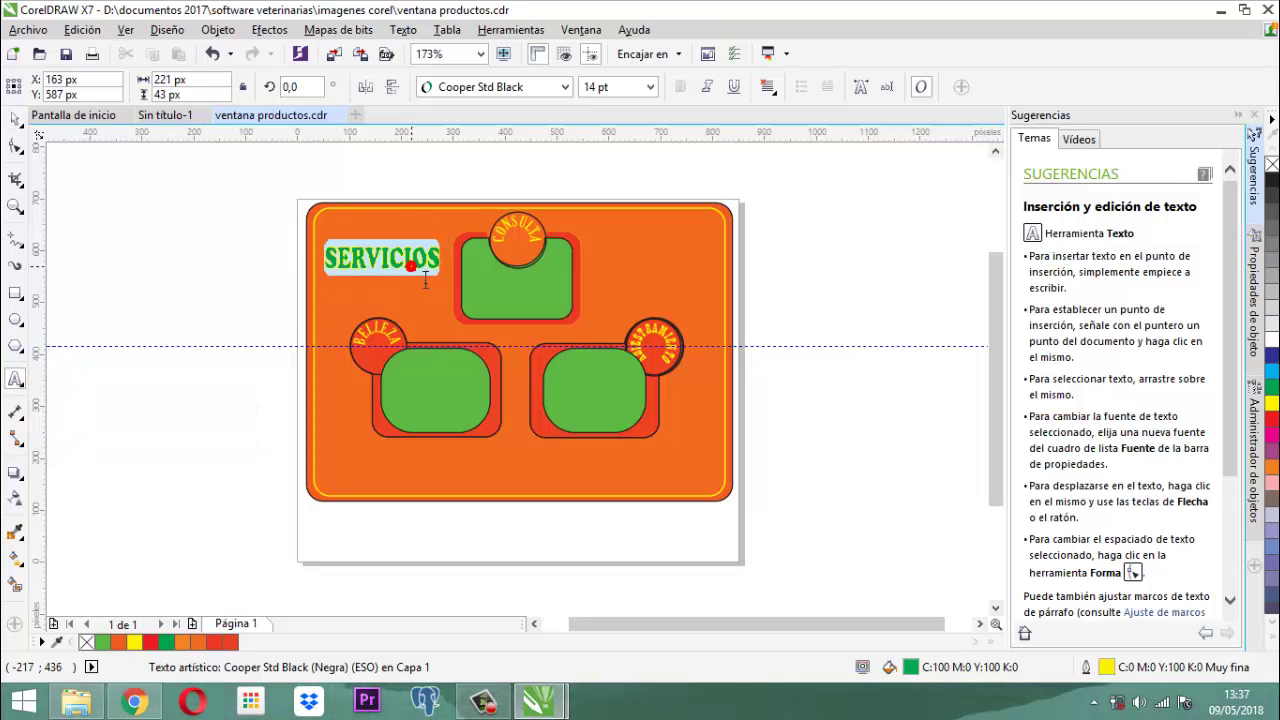
text(PRODU)
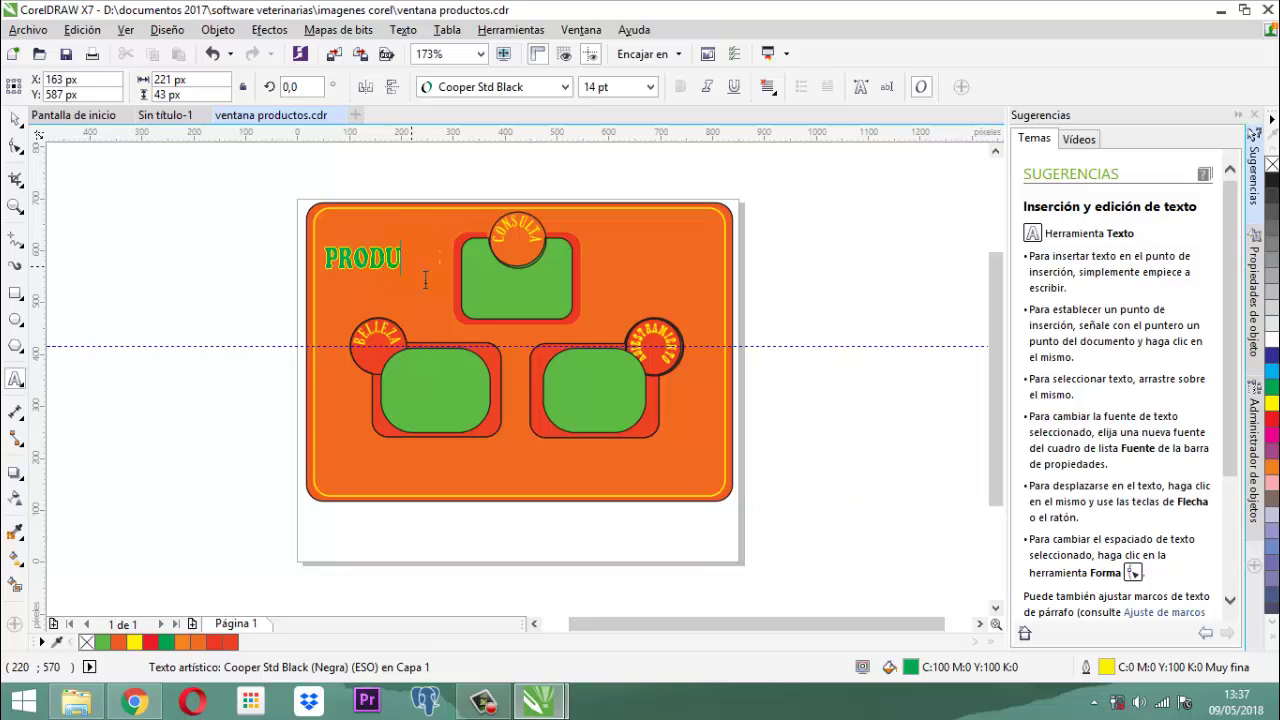
text(CTOS)
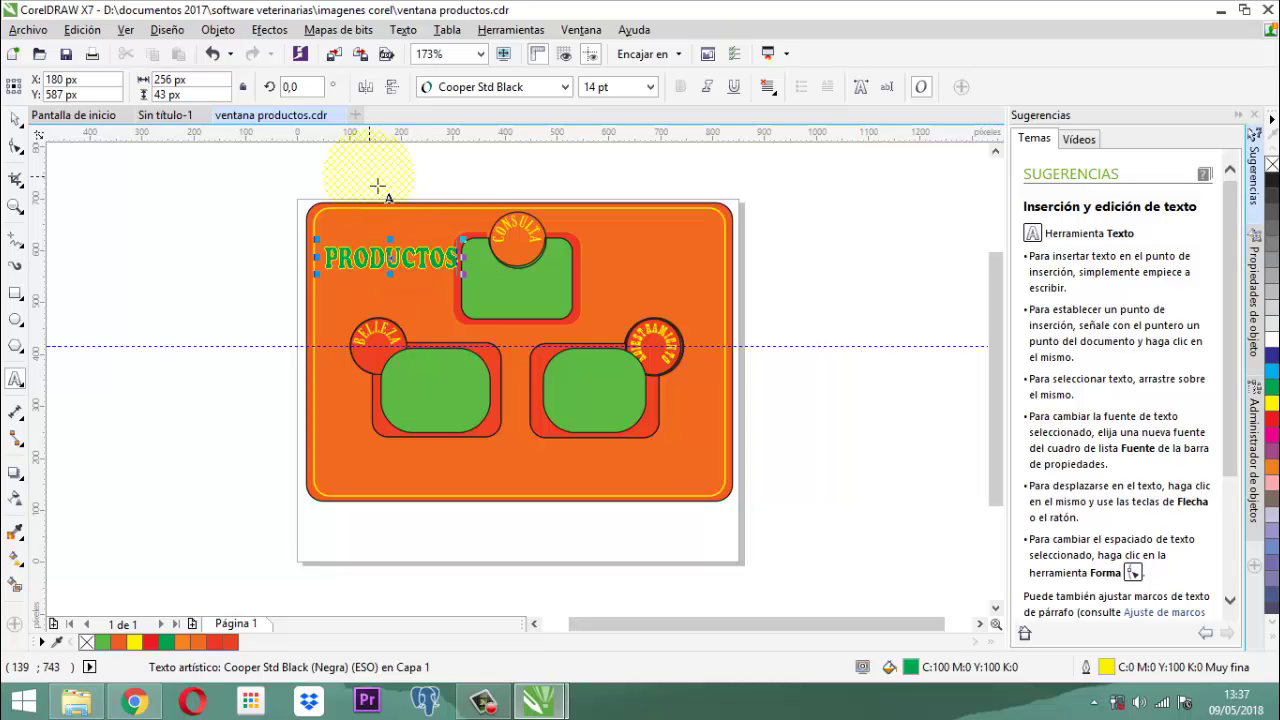
click(370, 175)
click(17, 120)
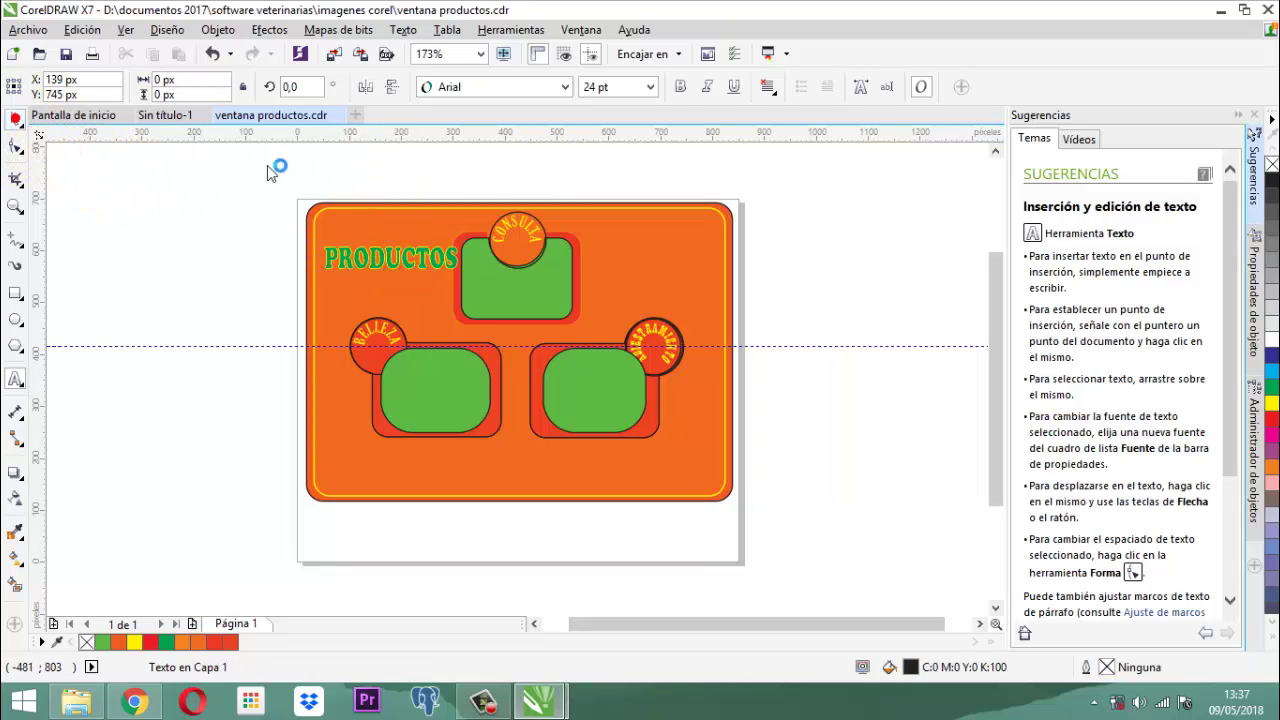
click(376, 168)
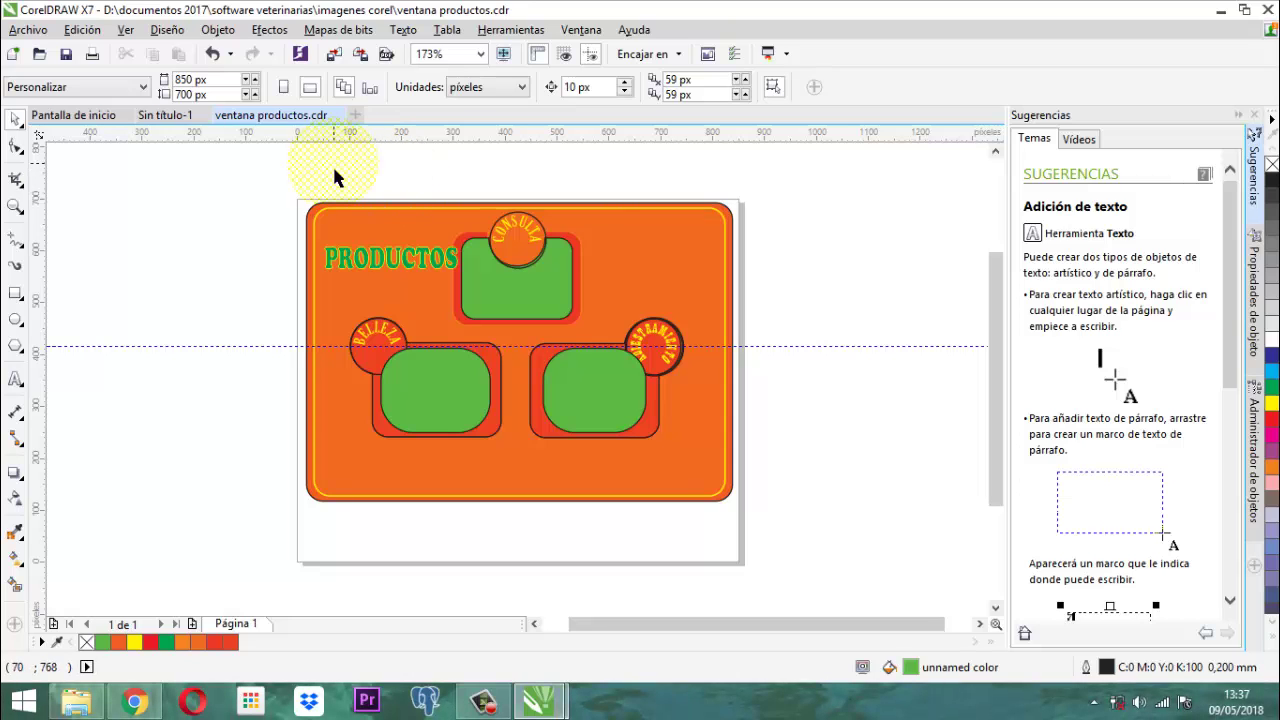
- Resize the PRODUCTOS title to about 245 px wide and 61 px high, keeping it clear of the upper panel
click(372, 262)
scroll(375, 262, up, 2)
scroll(383, 270, up, 3)
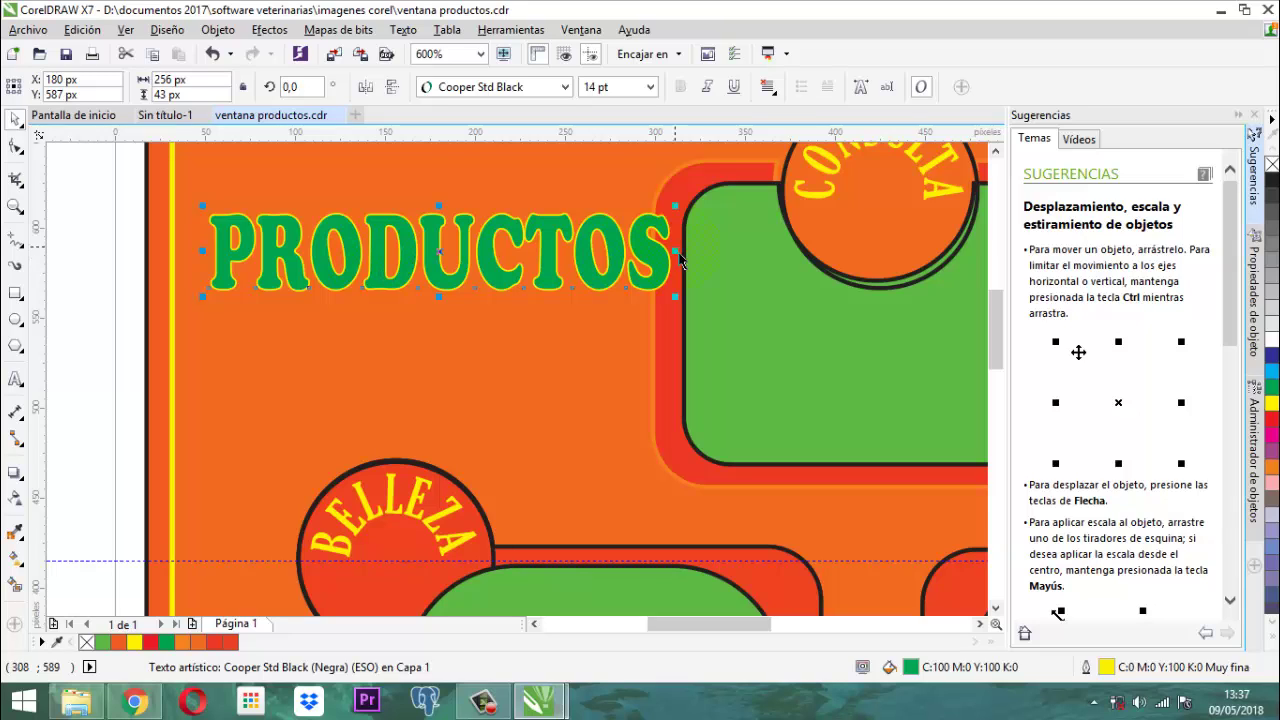
scroll(684, 266, down, 2)
scroll(684, 264, up, 4)
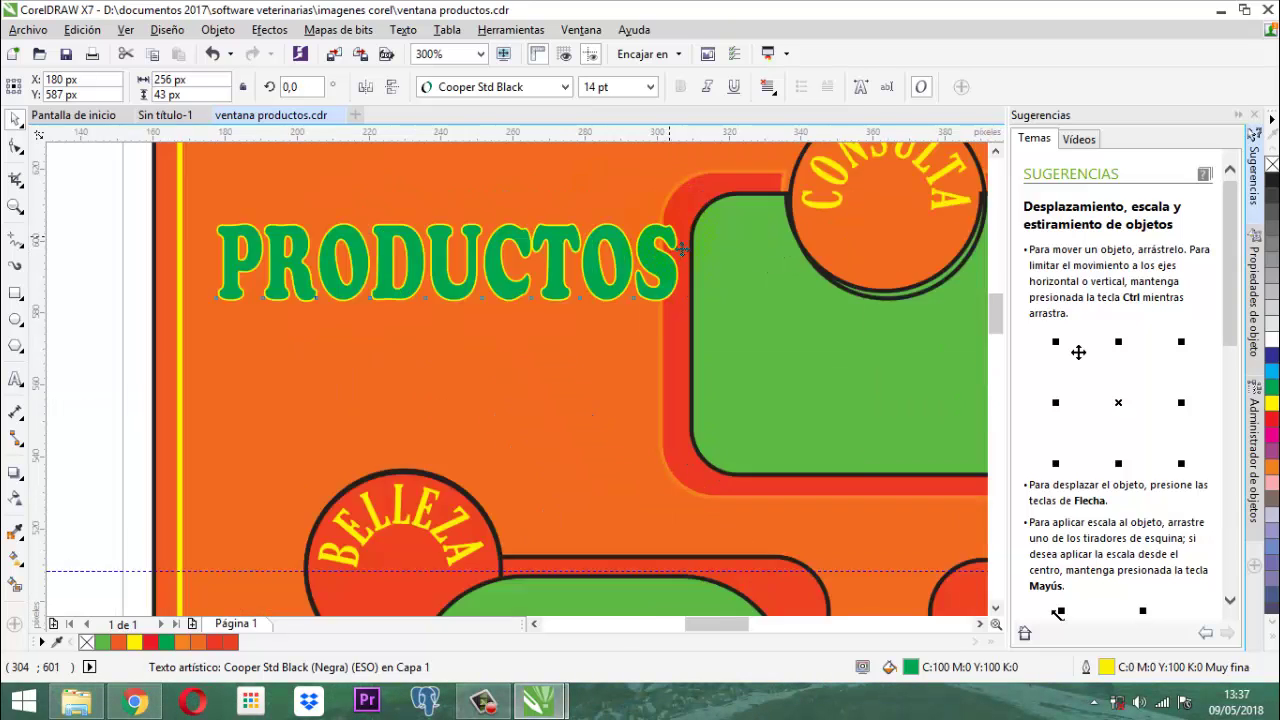
scroll(683, 258, down, 2)
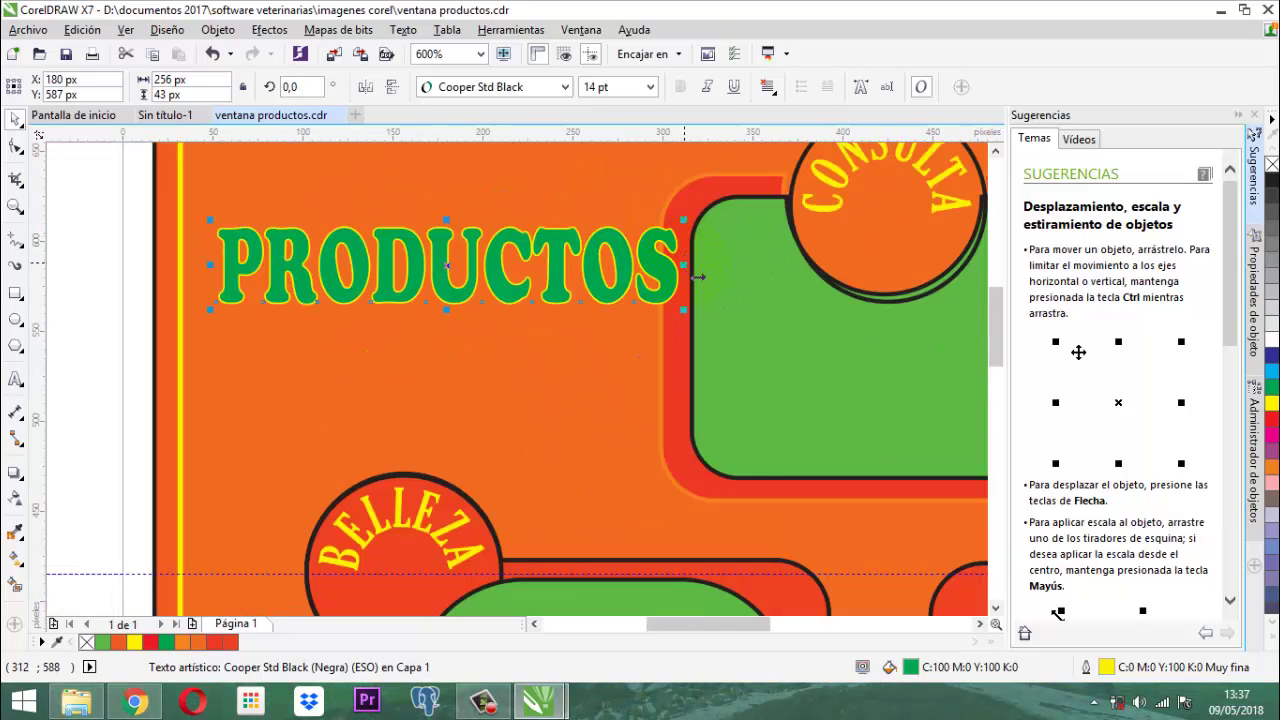
drag(697, 276, 669, 276)
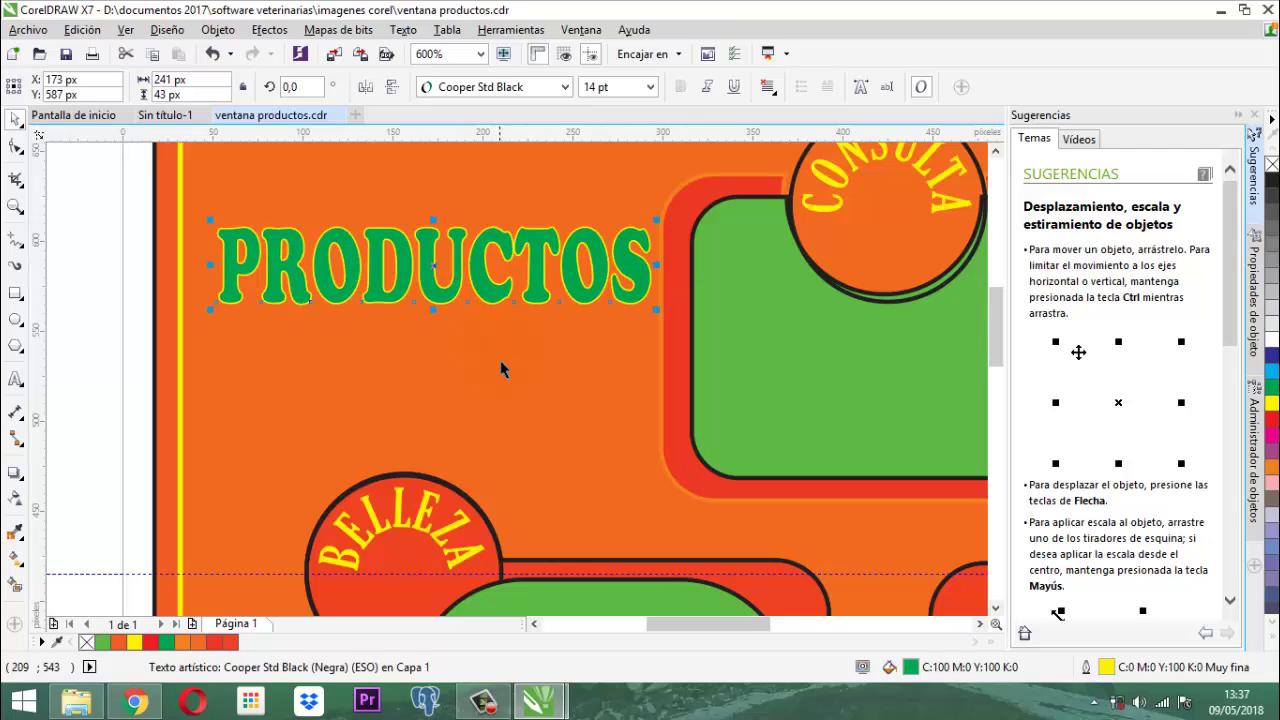
drag(451, 233, 451, 200)
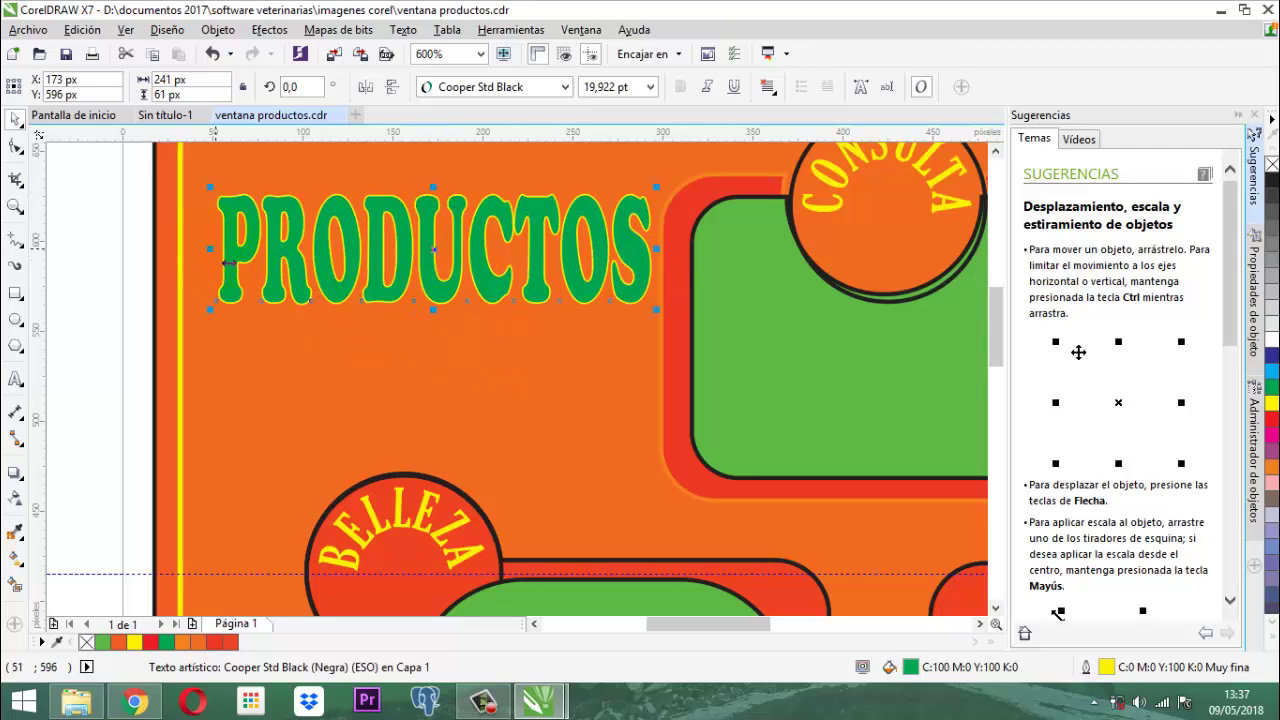
drag(222, 262, 198, 262)
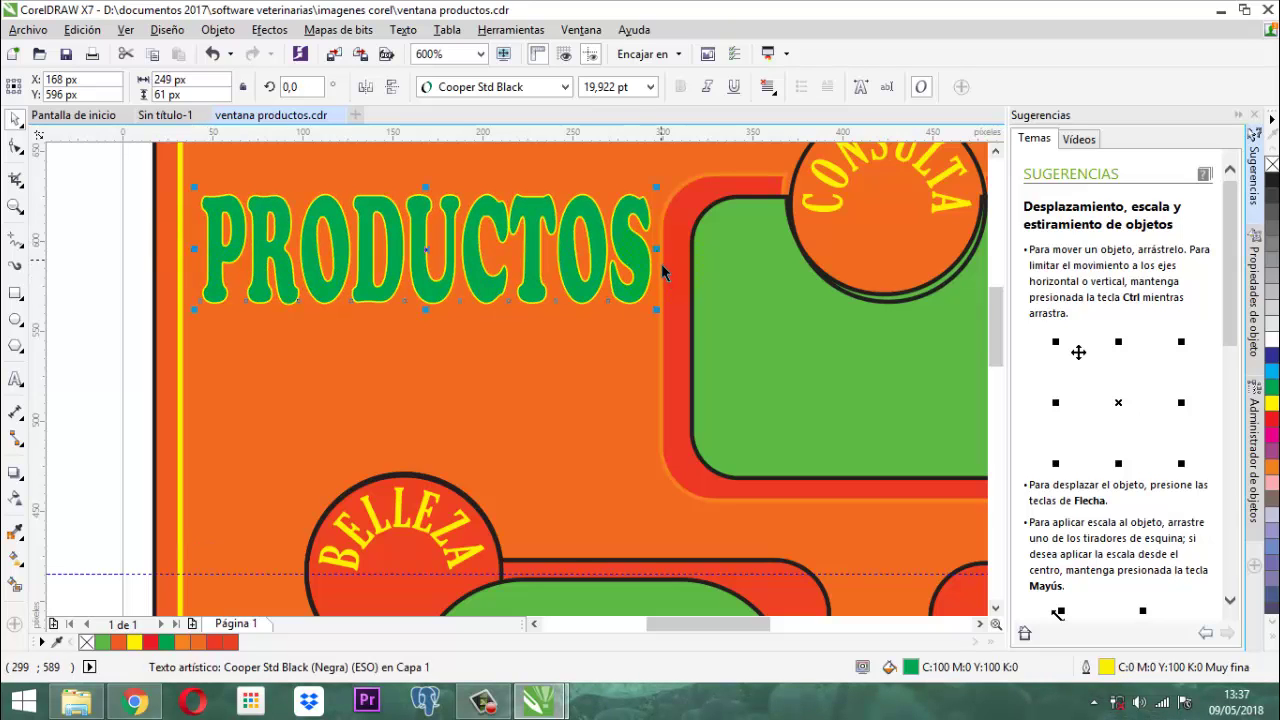
drag(670, 263, 664, 263)
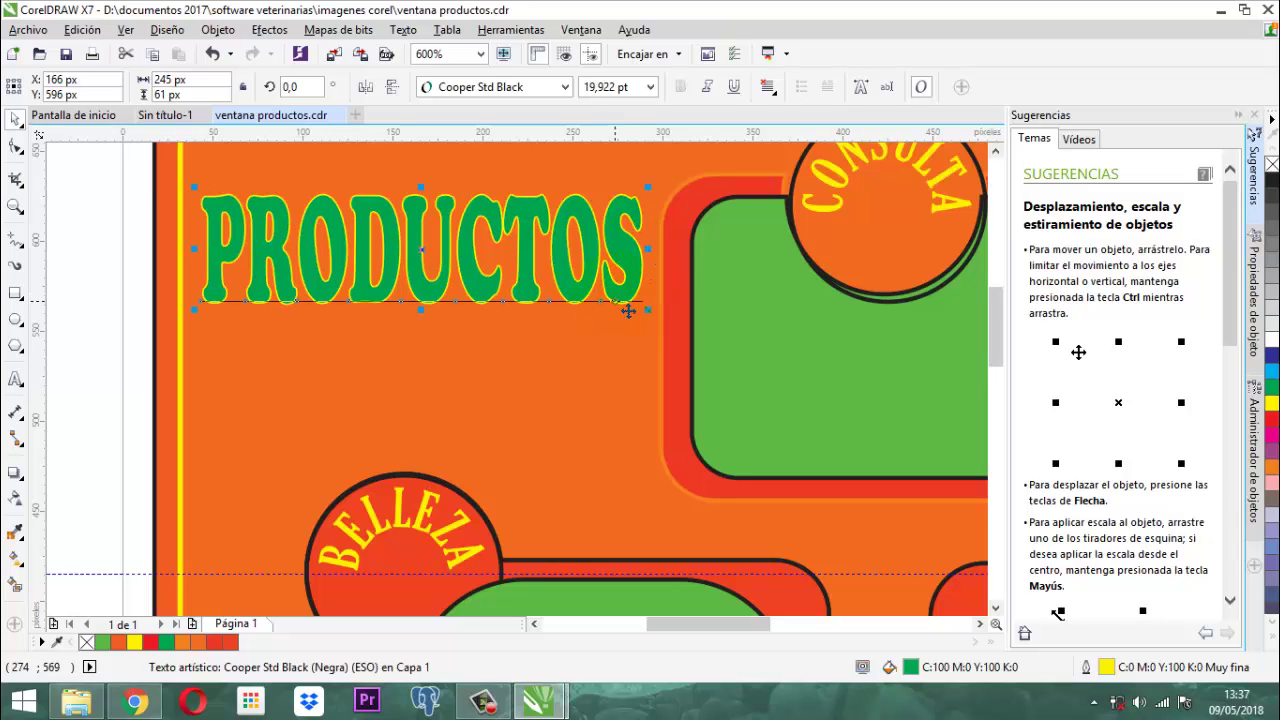
- Give the PRODUCTOS title a yellow fill and a green outline, and deselect it
click(1272, 404)
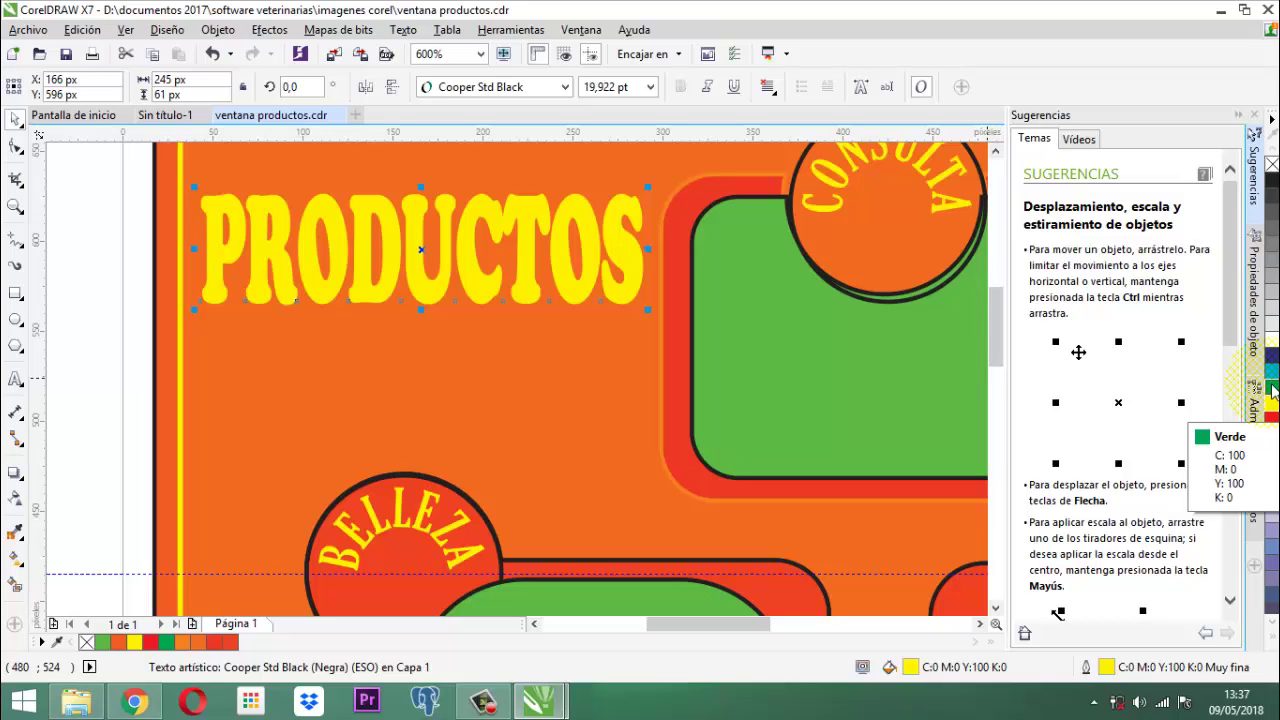
right_click(1273, 390)
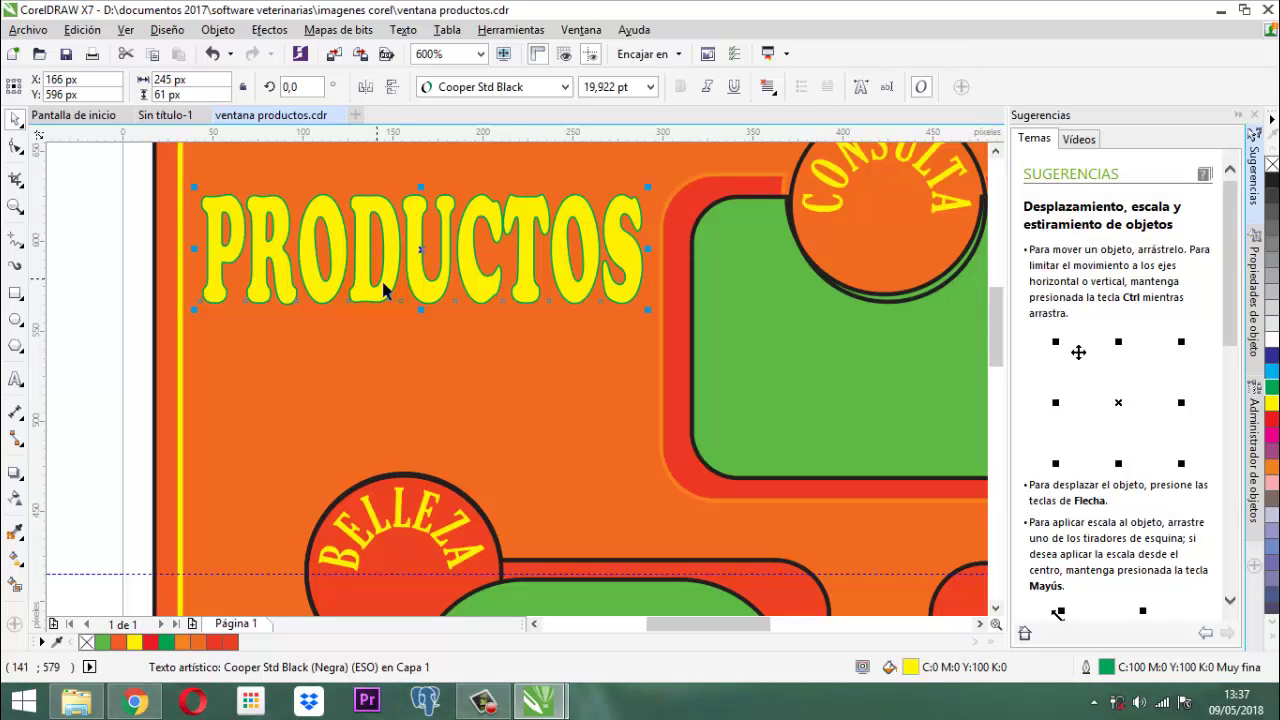
scroll(440, 212, down, 2)
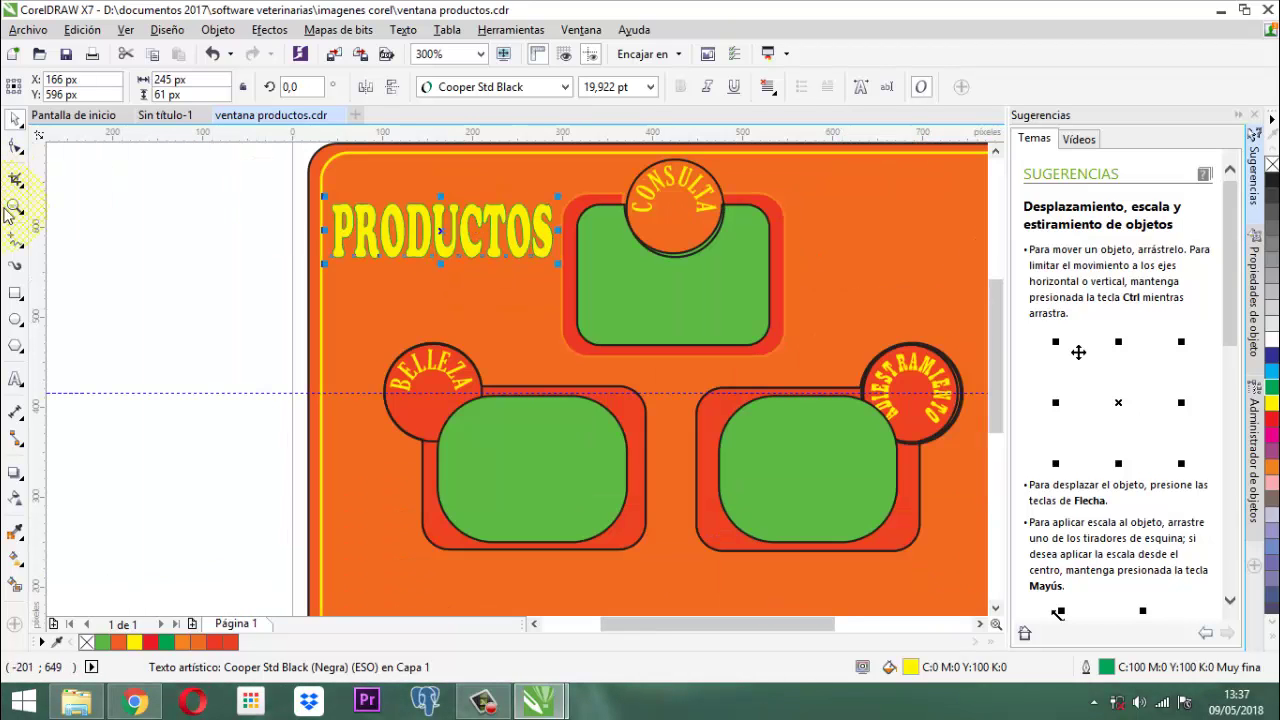
click(151, 229)
- Delete the curved circle labels CONSULTA, BELLEZA and ADIESTRAMIENTO from the three panels
scroll(657, 267, down, 1)
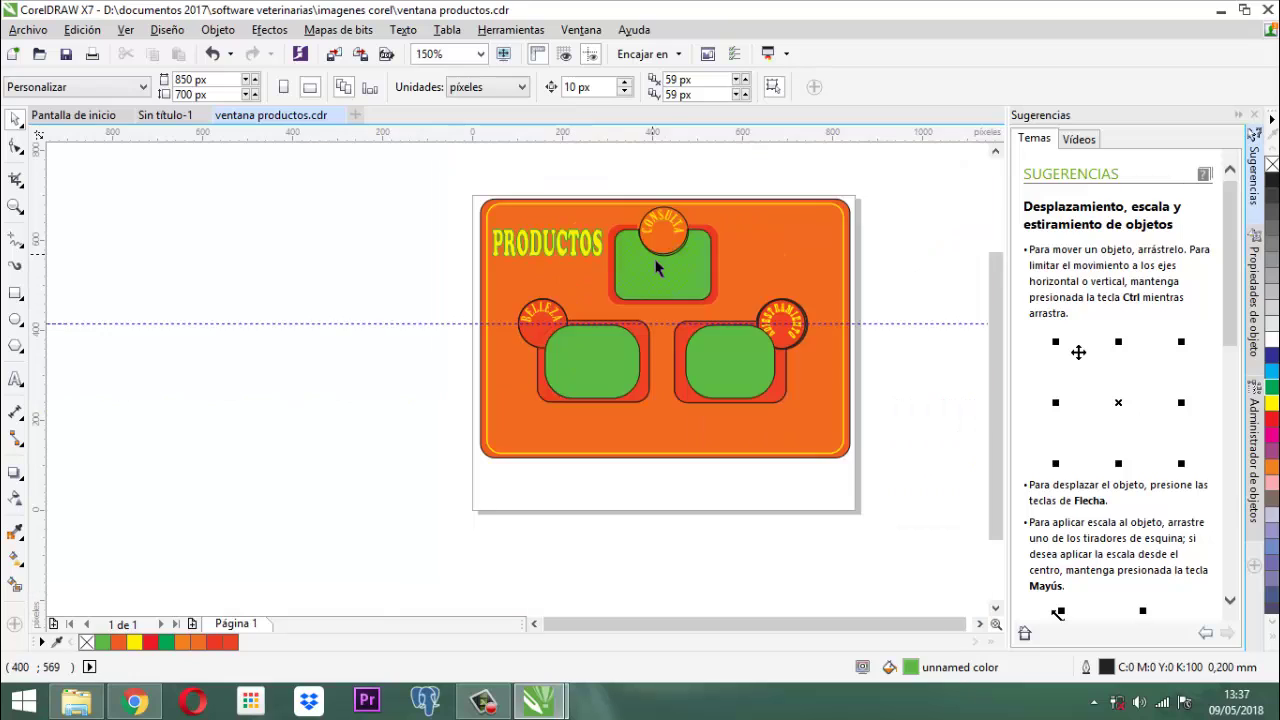
scroll(657, 267, up, 2)
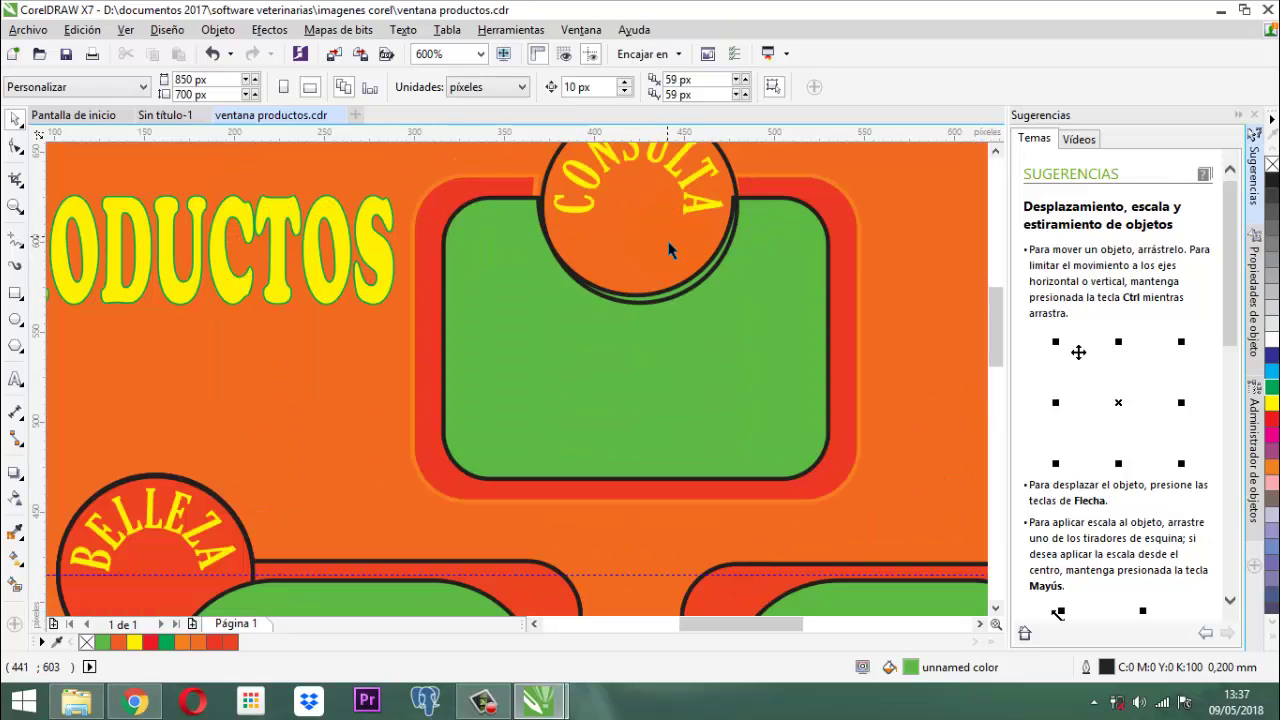
click(657, 285)
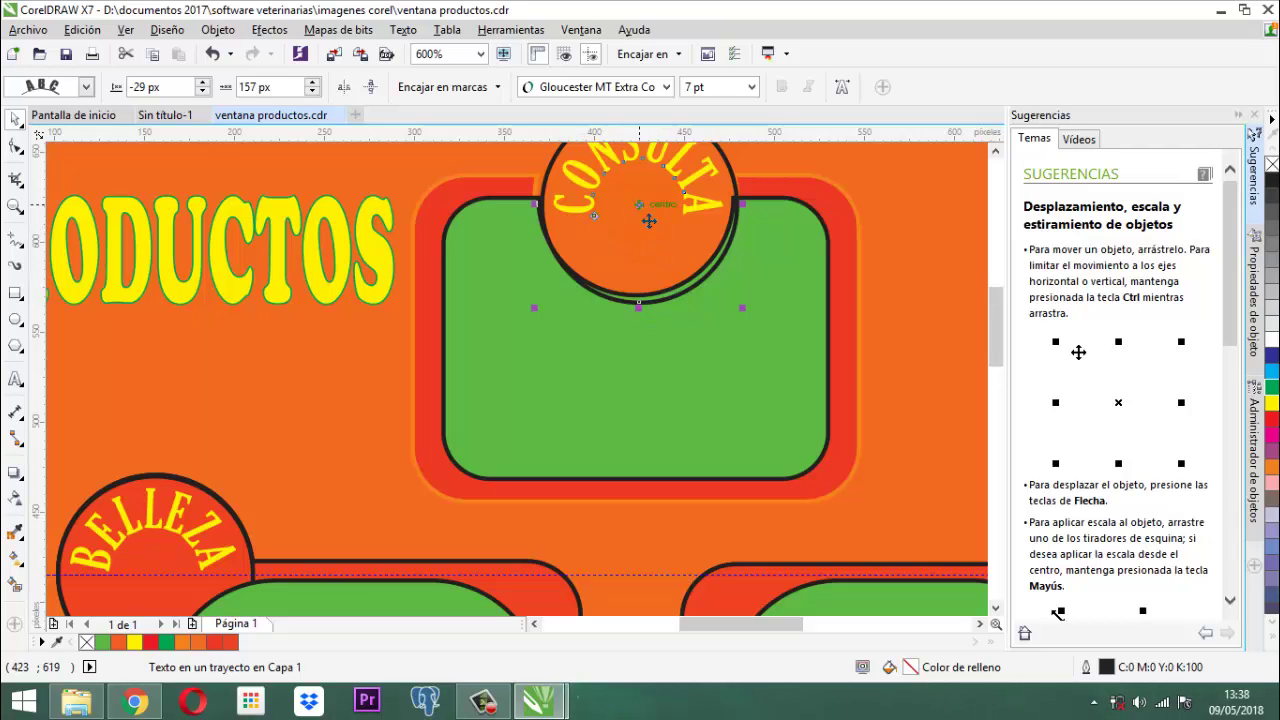
key(Delete)
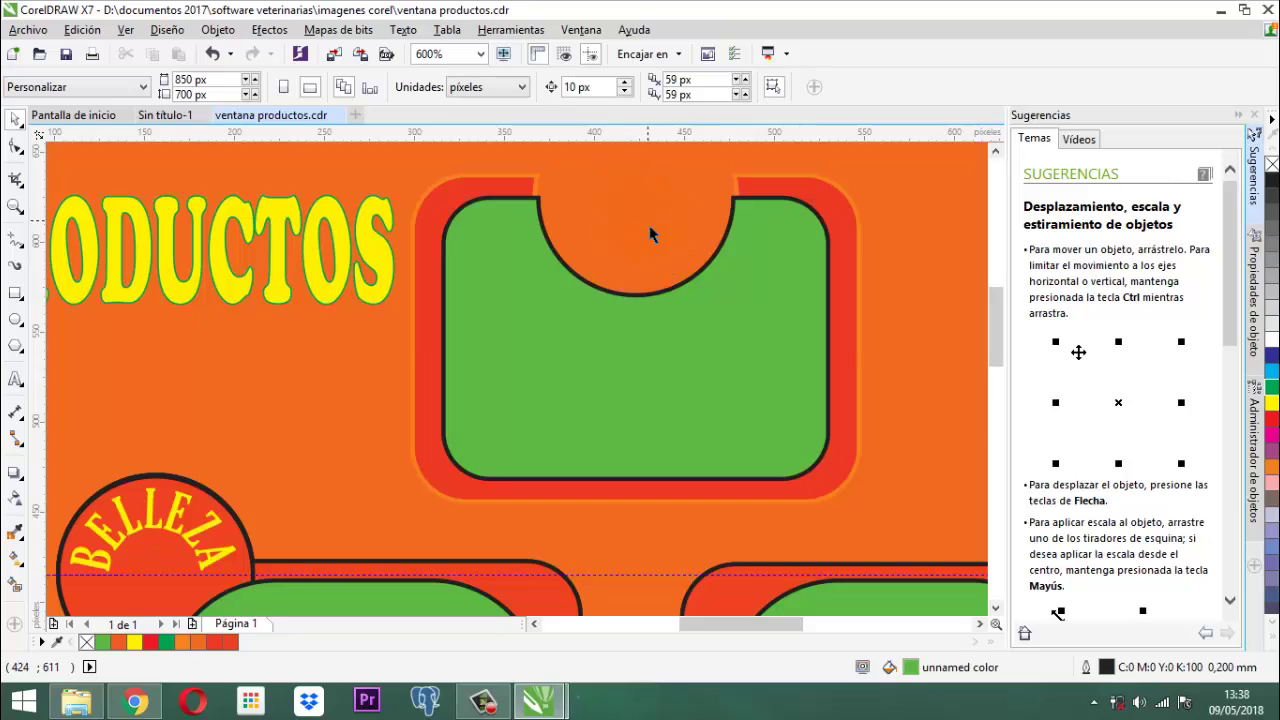
scroll(649, 225, down, 1)
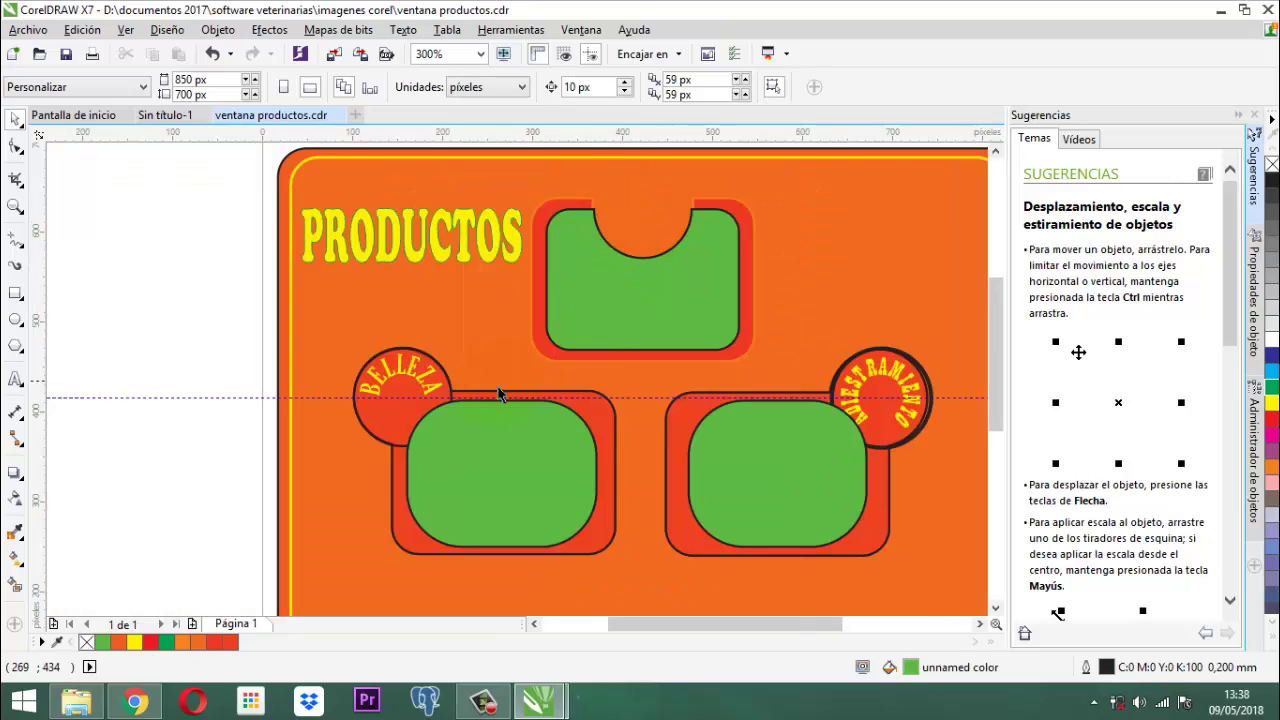
click(434, 408)
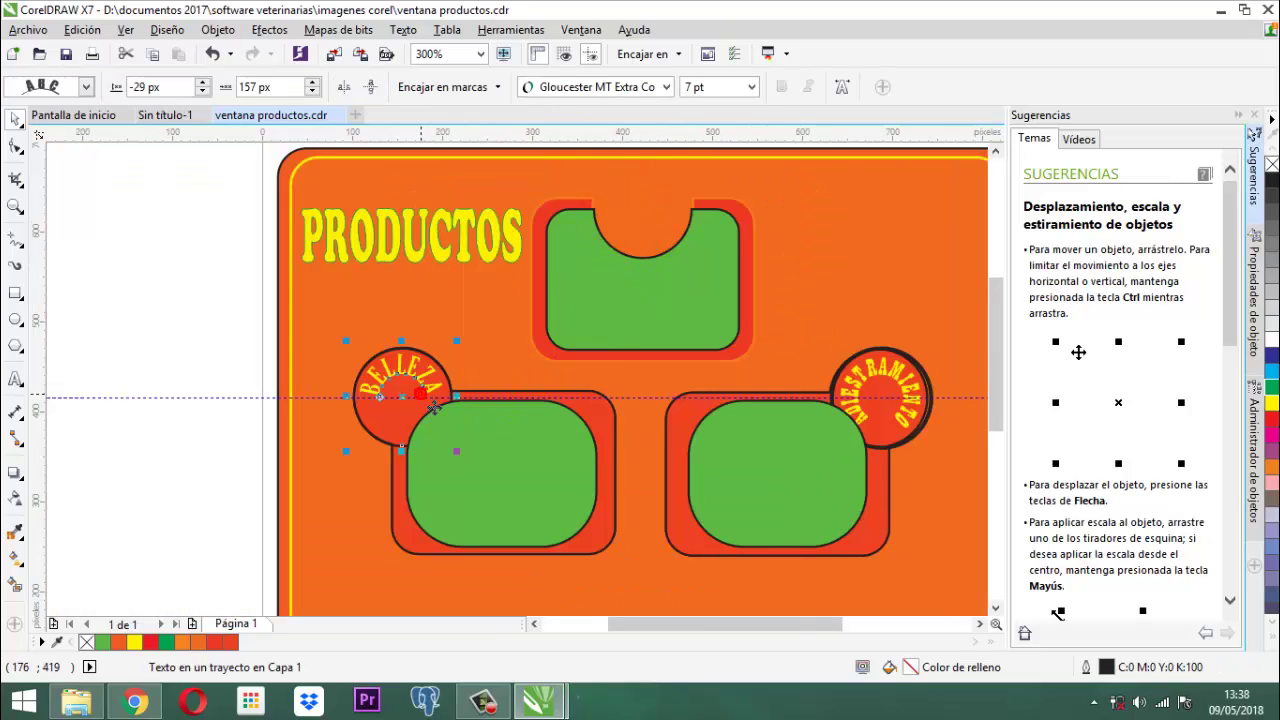
key(Delete)
click(878, 406)
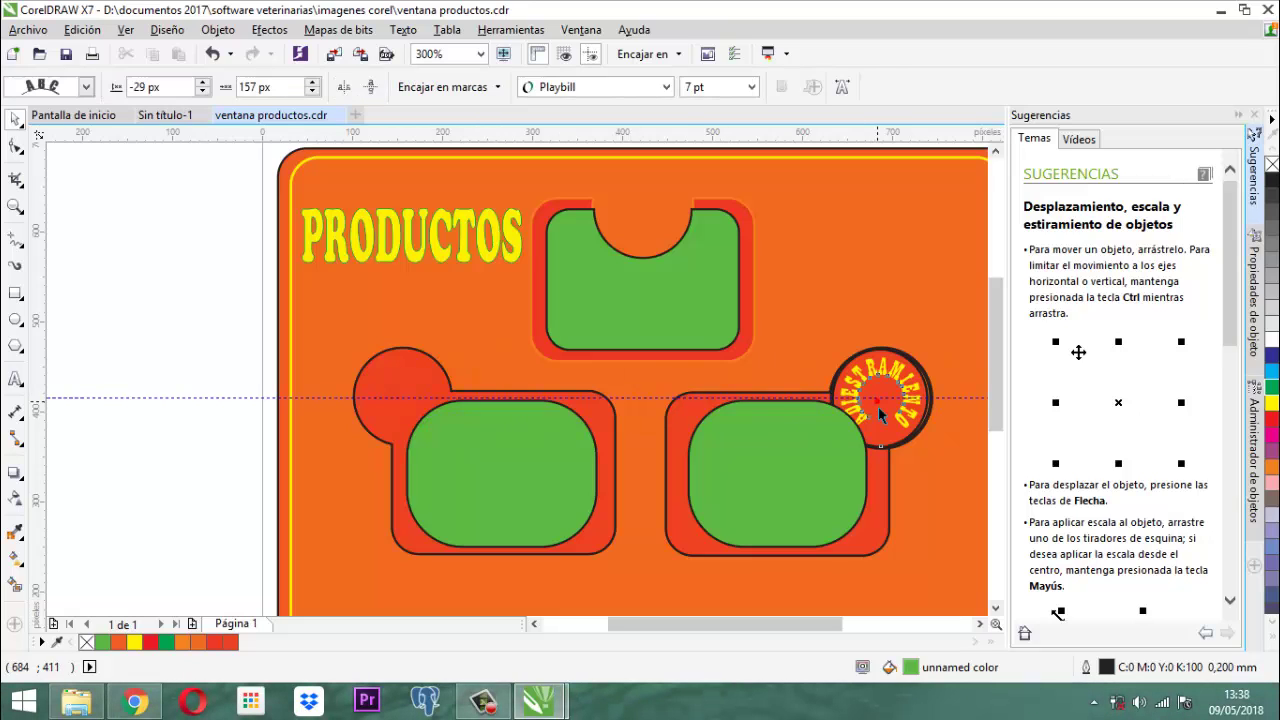
key(Delete)
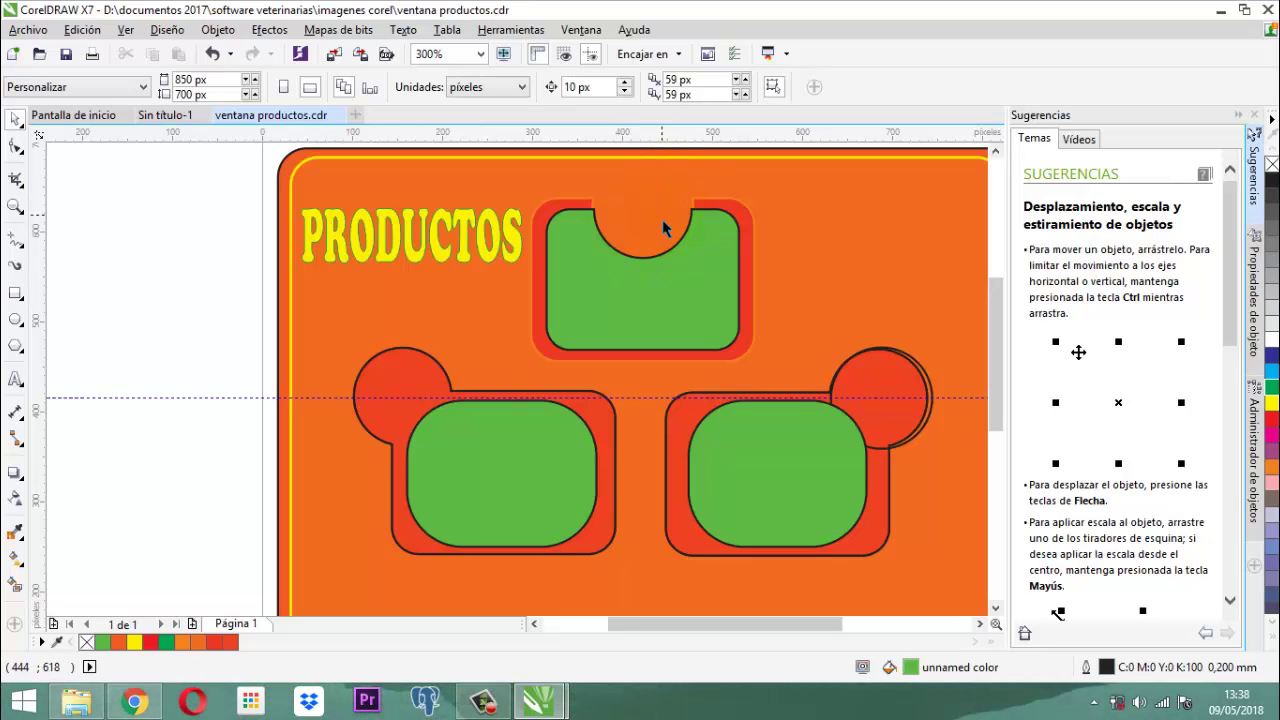
- Draw a circle about 113 px in diameter over the notch of the upper green panel and deselect it
scroll(662, 219, down, 1)
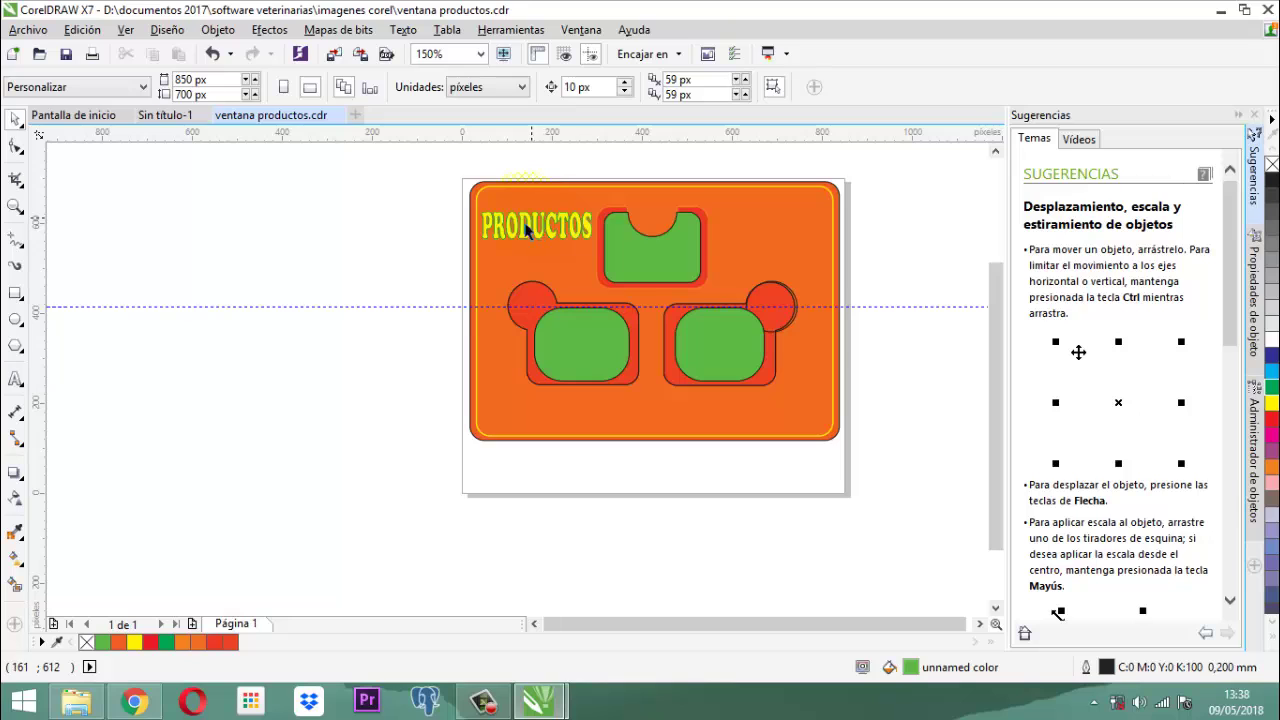
click(16, 320)
scroll(632, 208, up, 2)
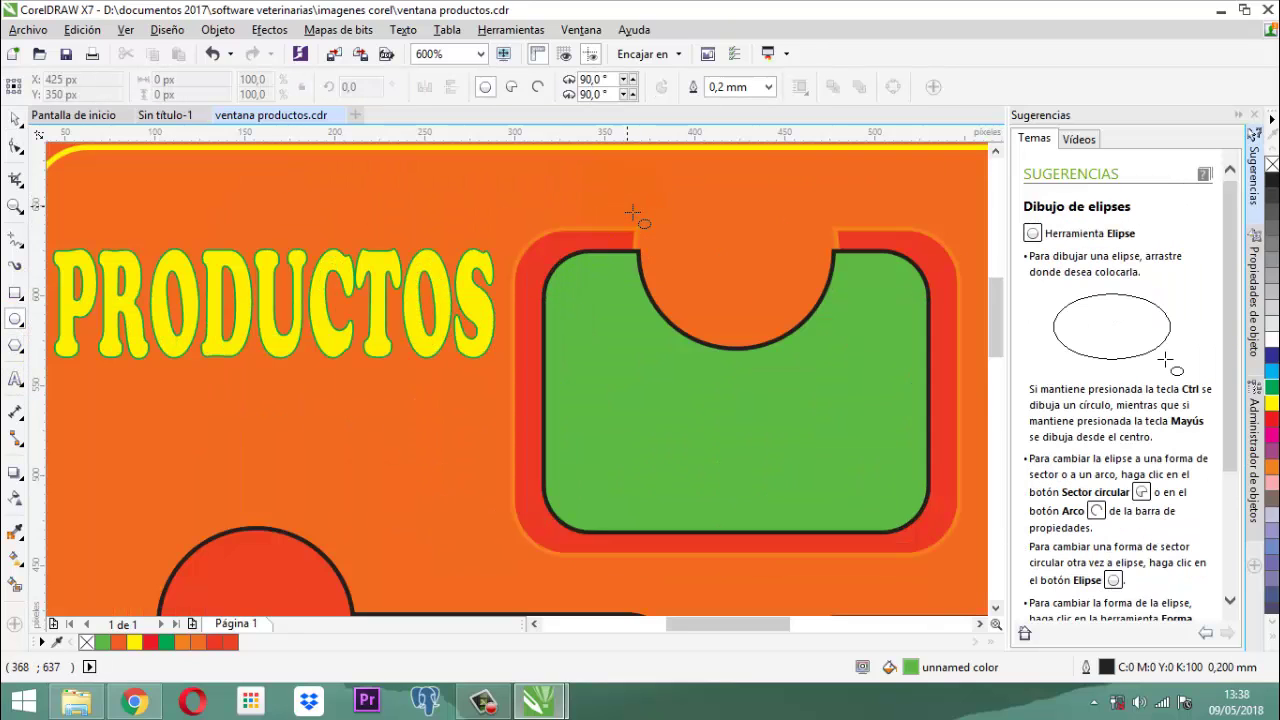
click(748, 259)
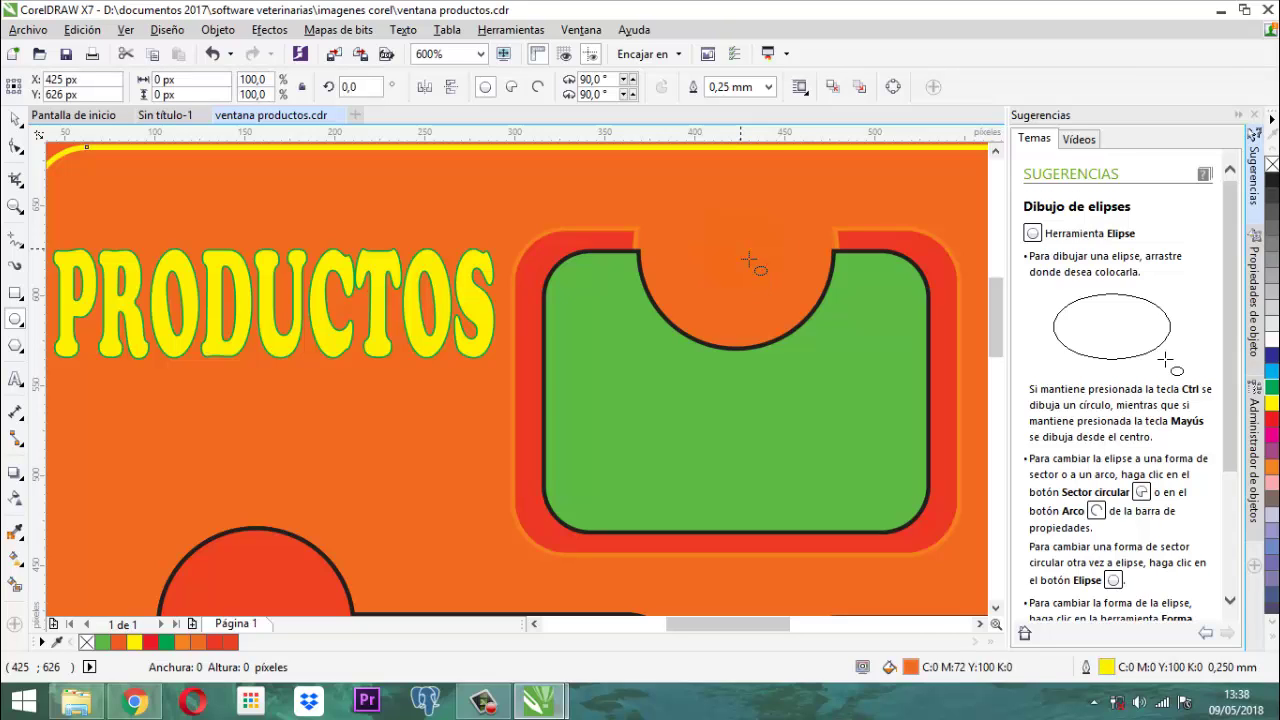
mouse_move(748, 259)
mouse_down()
mouse_move(736, 150)
mouse_move(738, 241)
mouse_up()
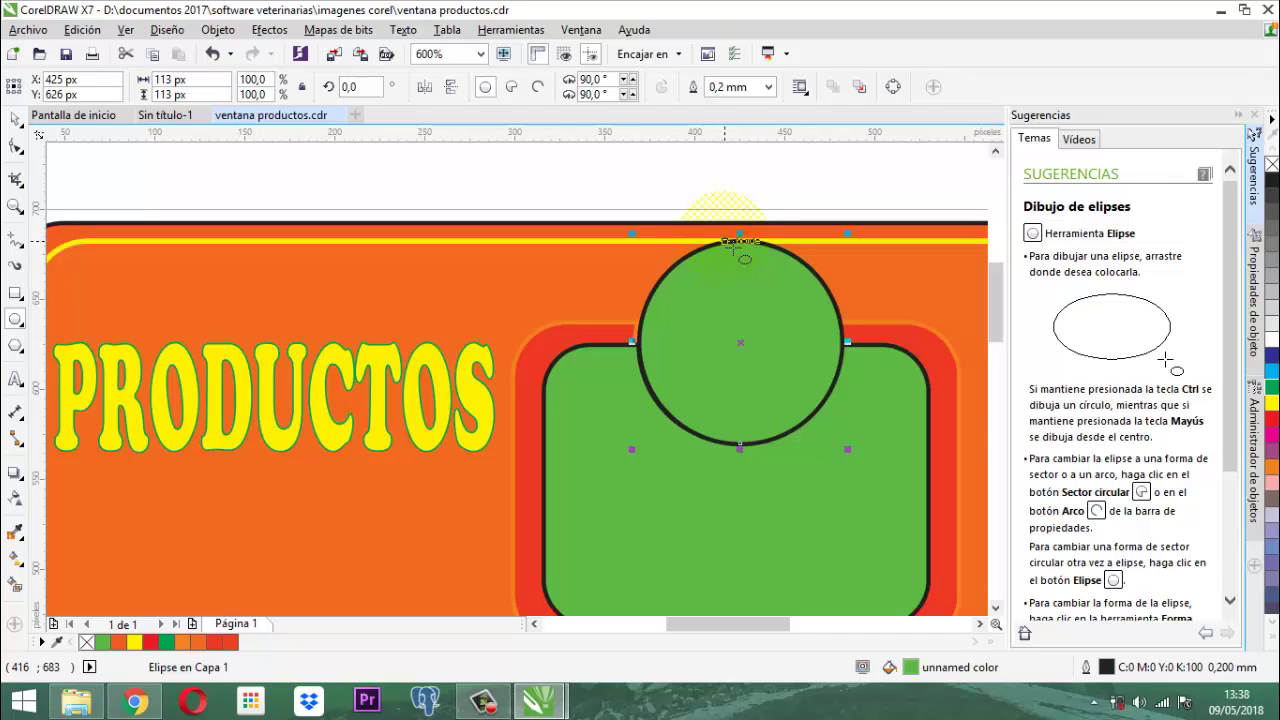
scroll(734, 246, down, 2)
scroll(715, 254, up, 1)
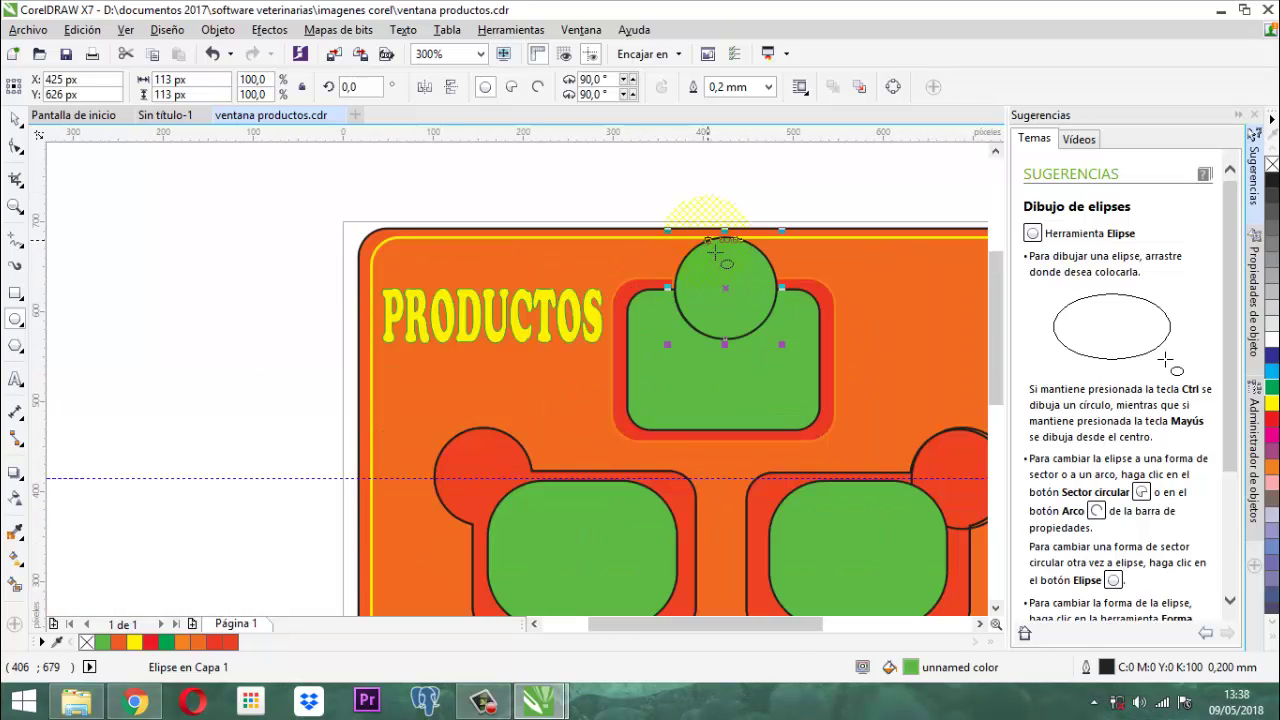
click(16, 118)
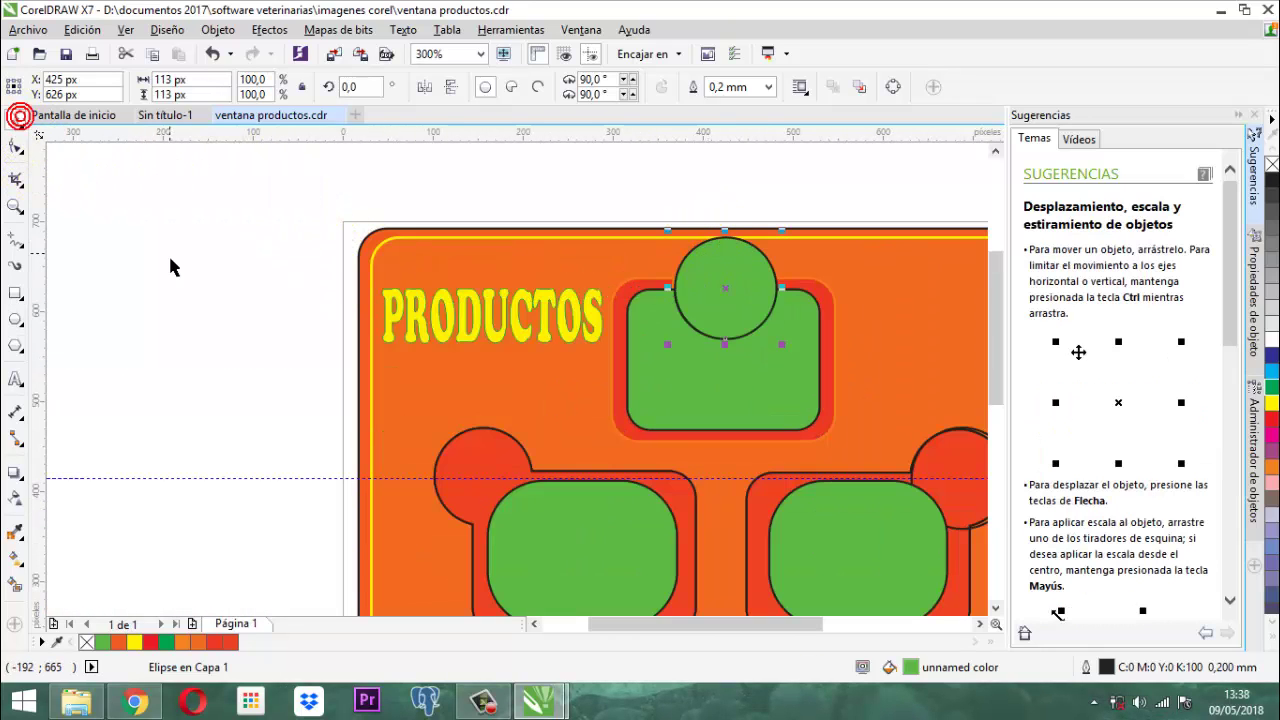
click(169, 255)
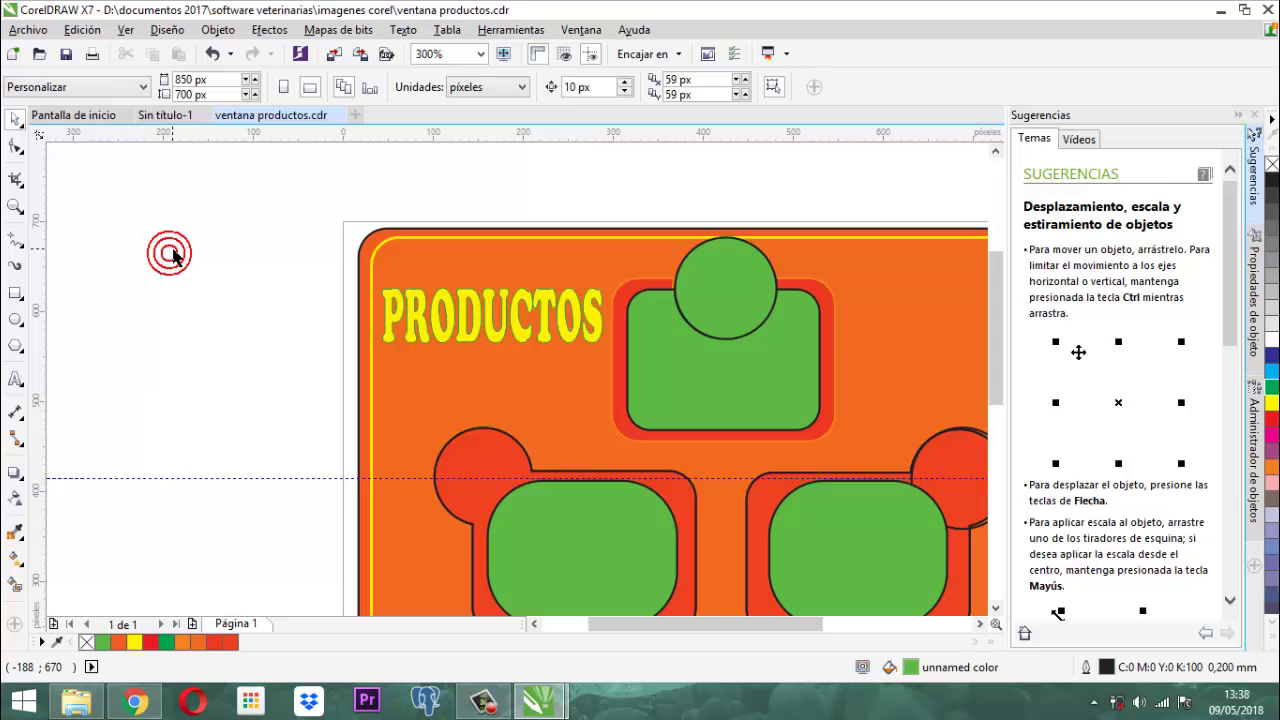
- Start an import and open the folder D:\documentos 2017\software veterinarias\imagenes\concentrado
click(28, 30)
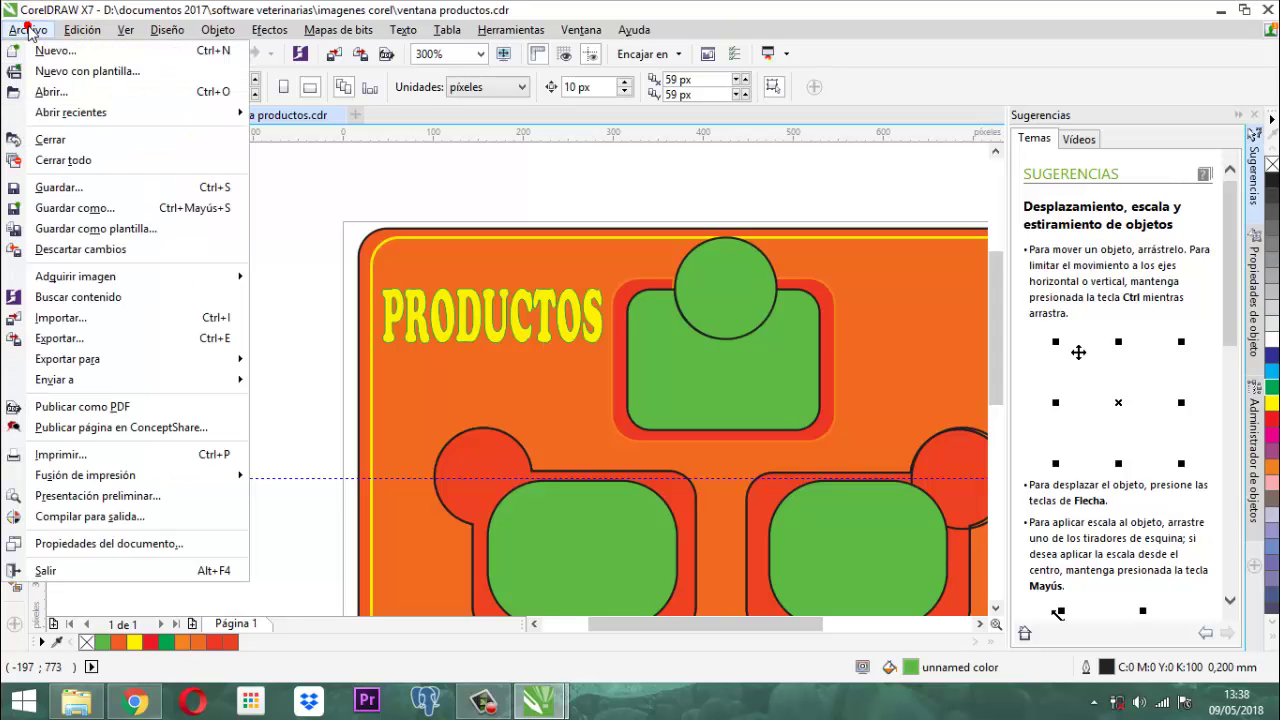
click(74, 318)
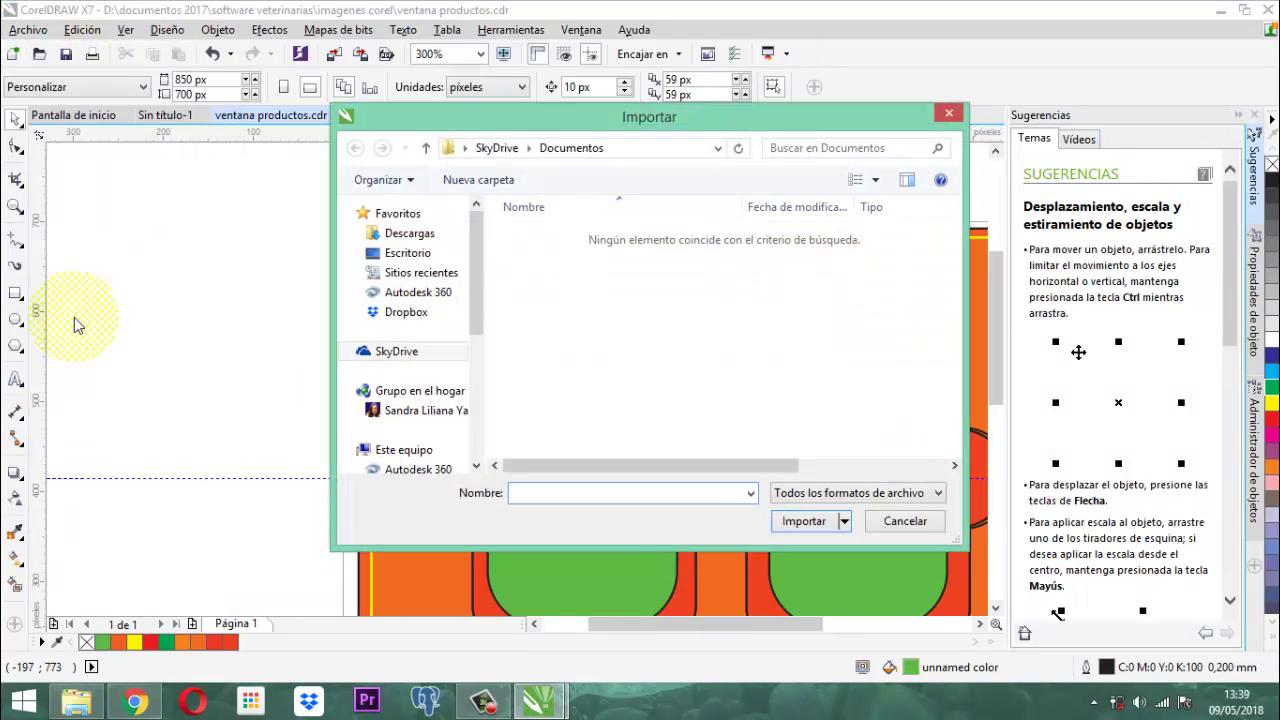
drag(476, 295, 478, 450)
click(420, 370)
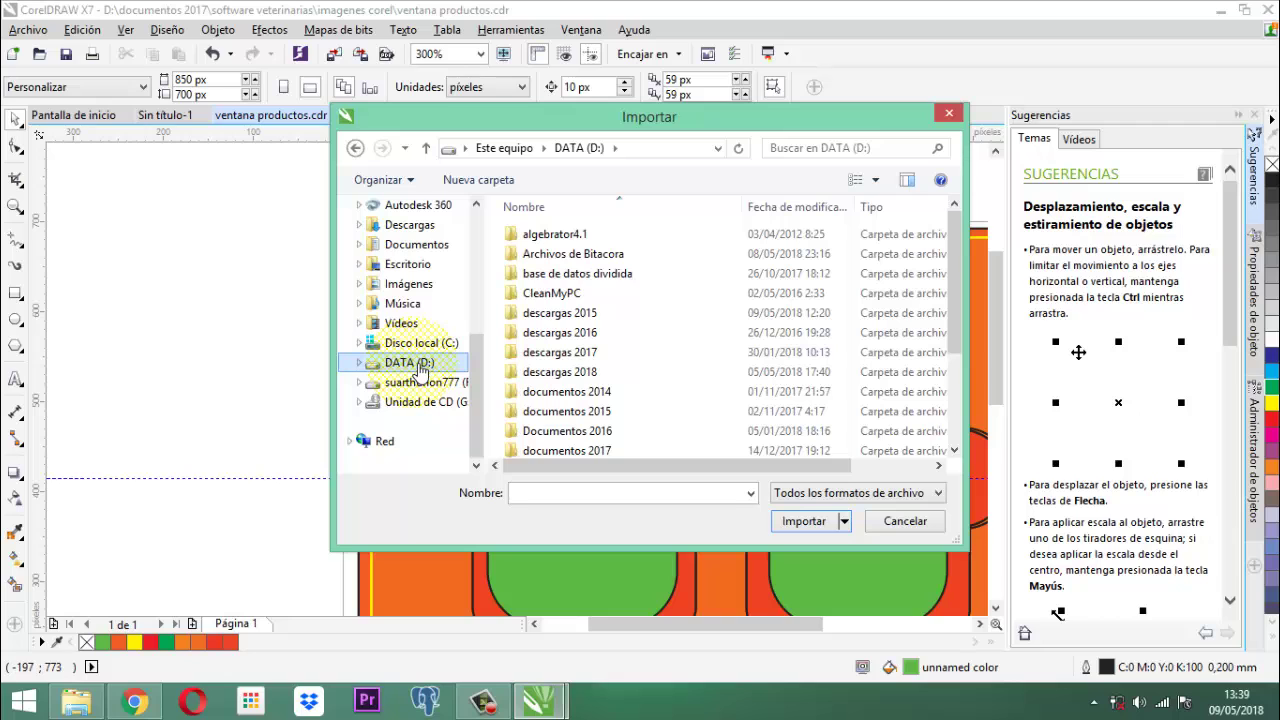
double_click(588, 450)
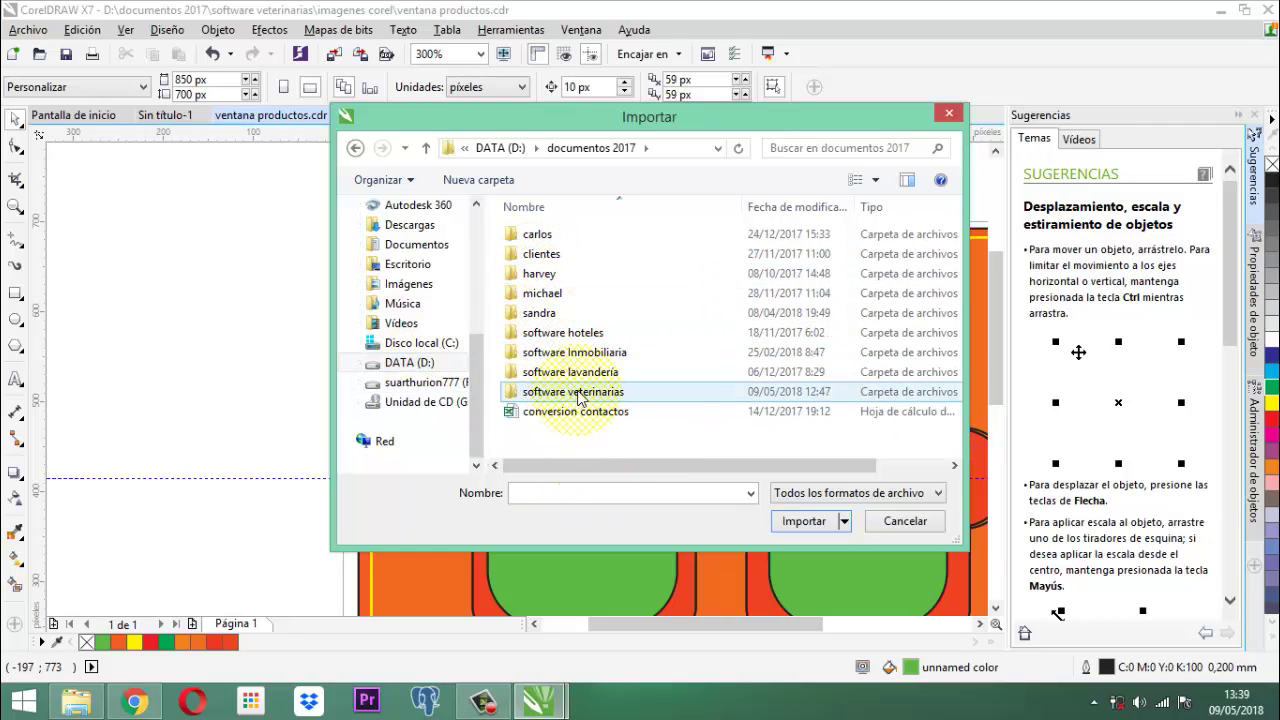
double_click(578, 393)
double_click(545, 295)
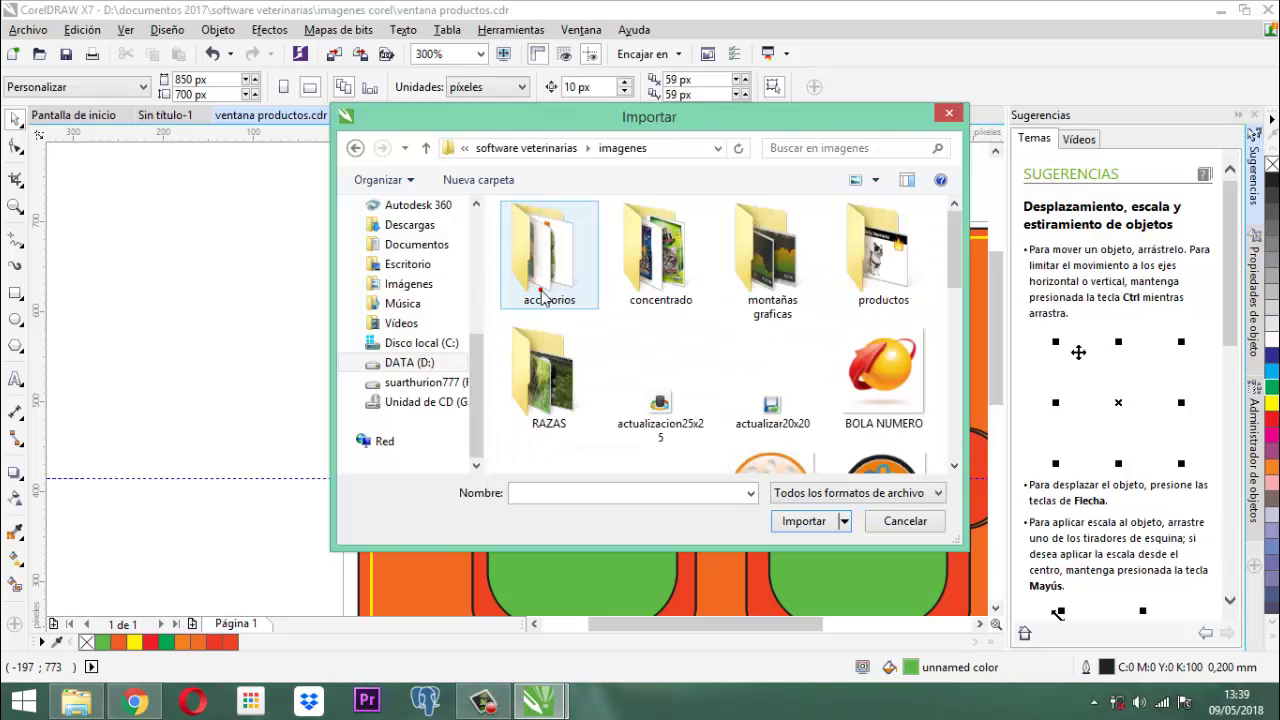
double_click(655, 265)
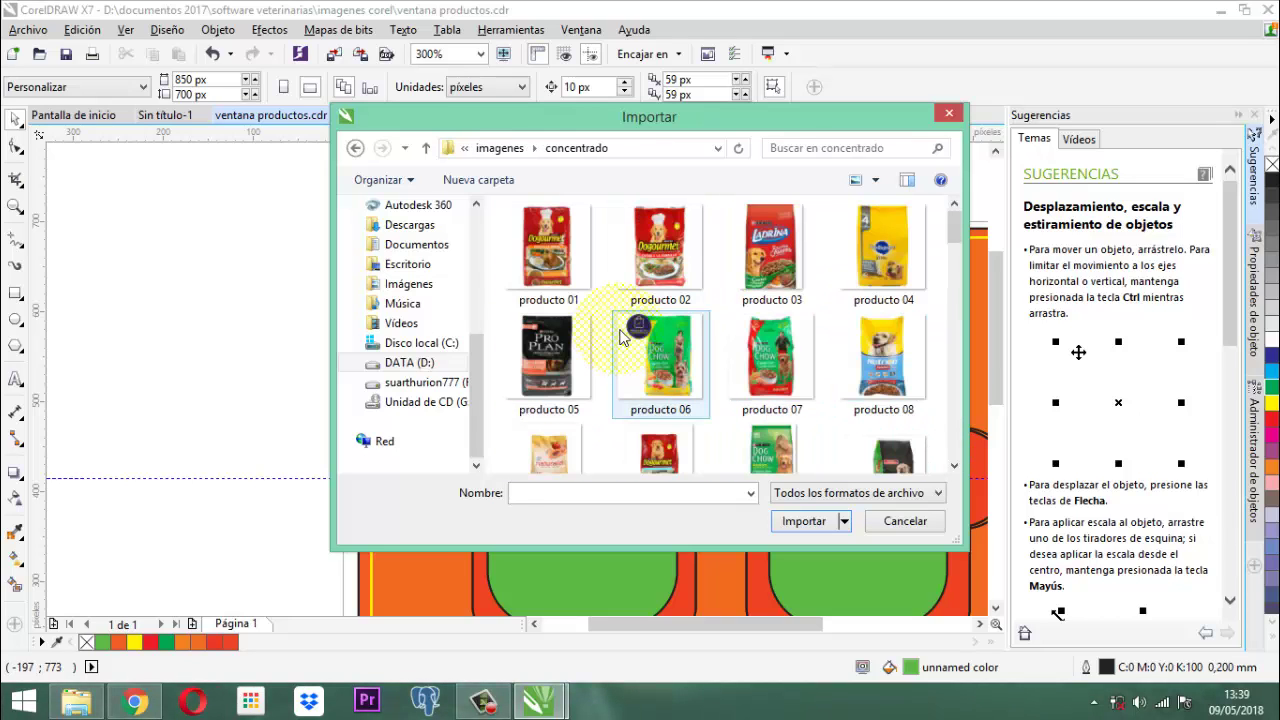
- Import the image producto 08 and place it about 123 px wide and high on the empty area beside the page
scroll(765, 310, down, 1)
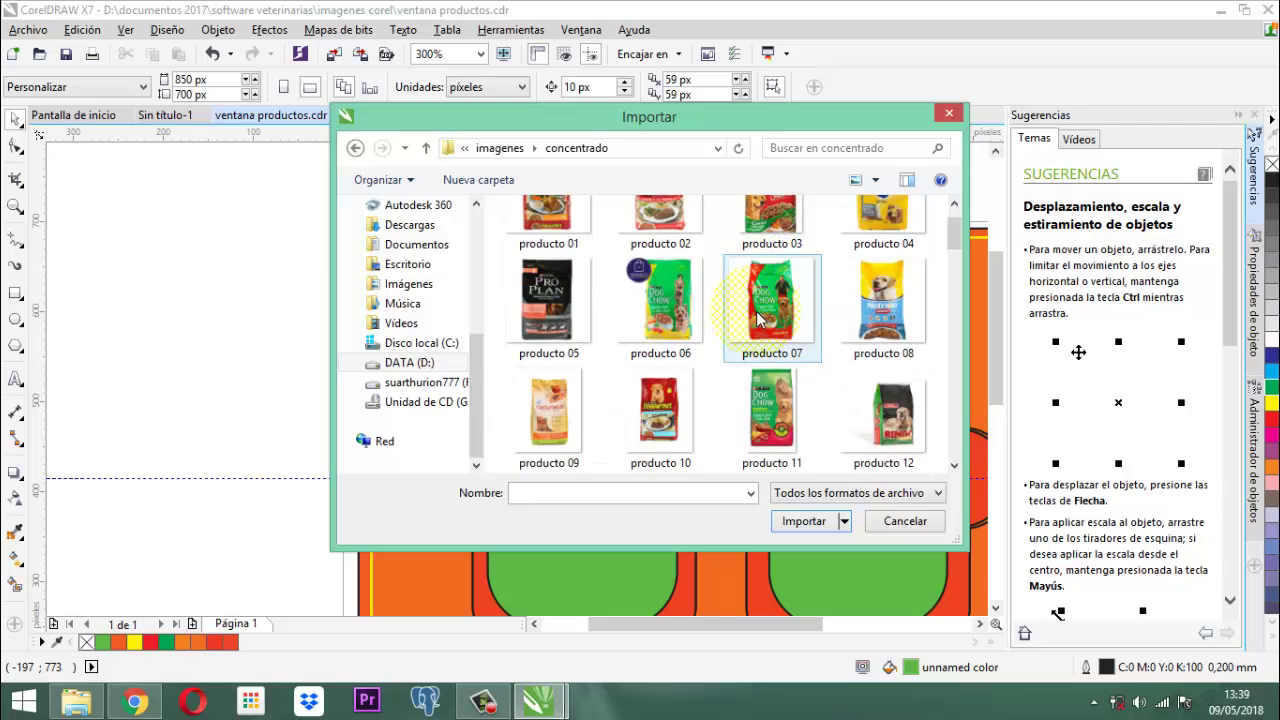
scroll(762, 316, up, 1)
scroll(828, 284, down, 1)
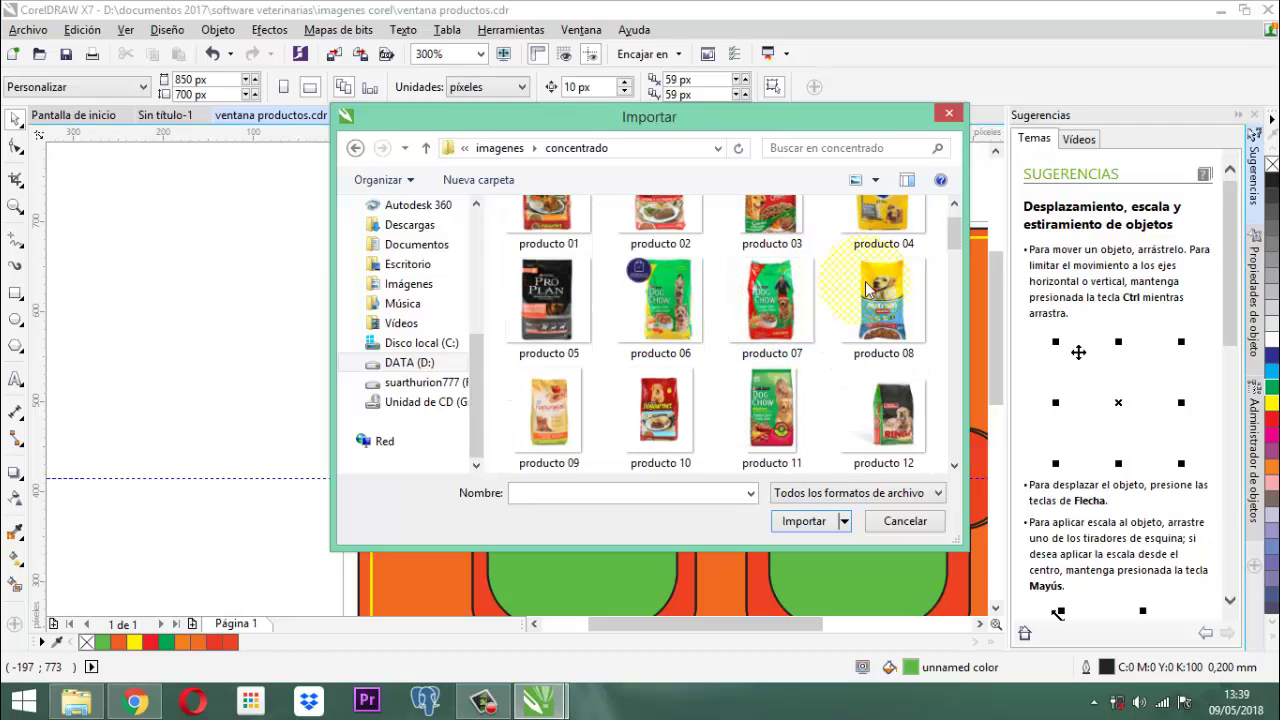
click(866, 347)
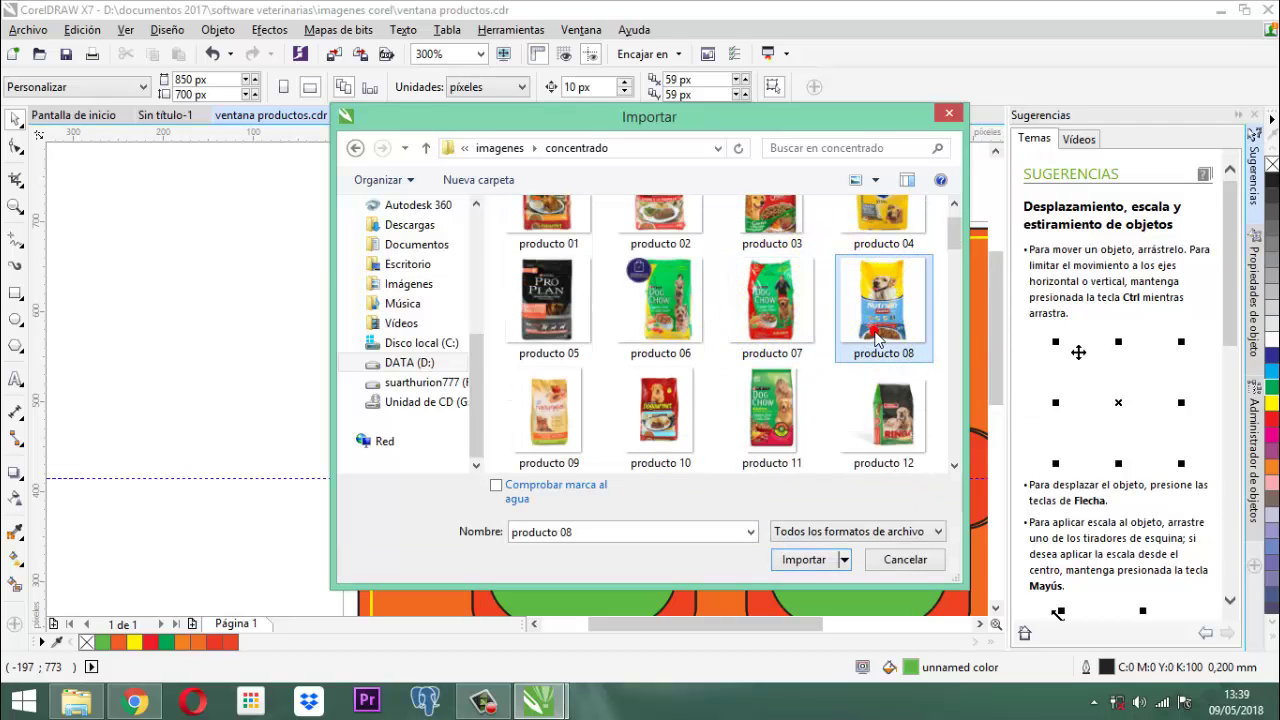
click(808, 560)
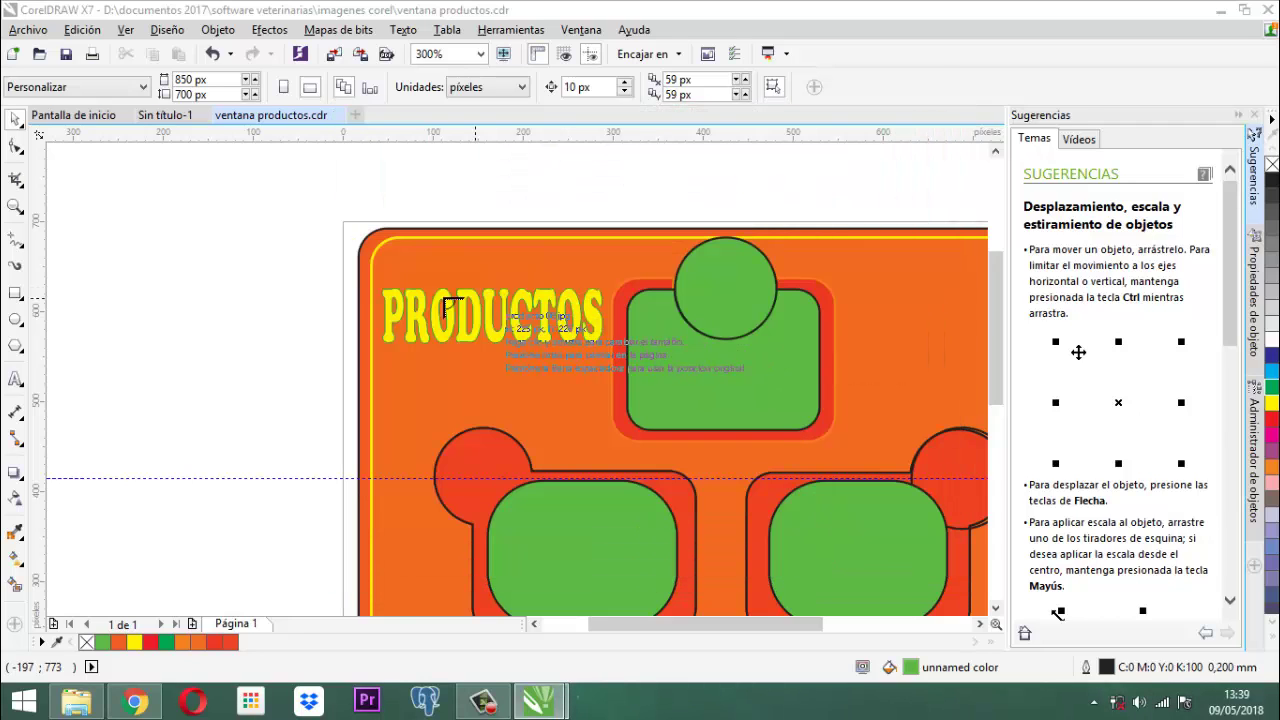
drag(144, 237, 270, 415)
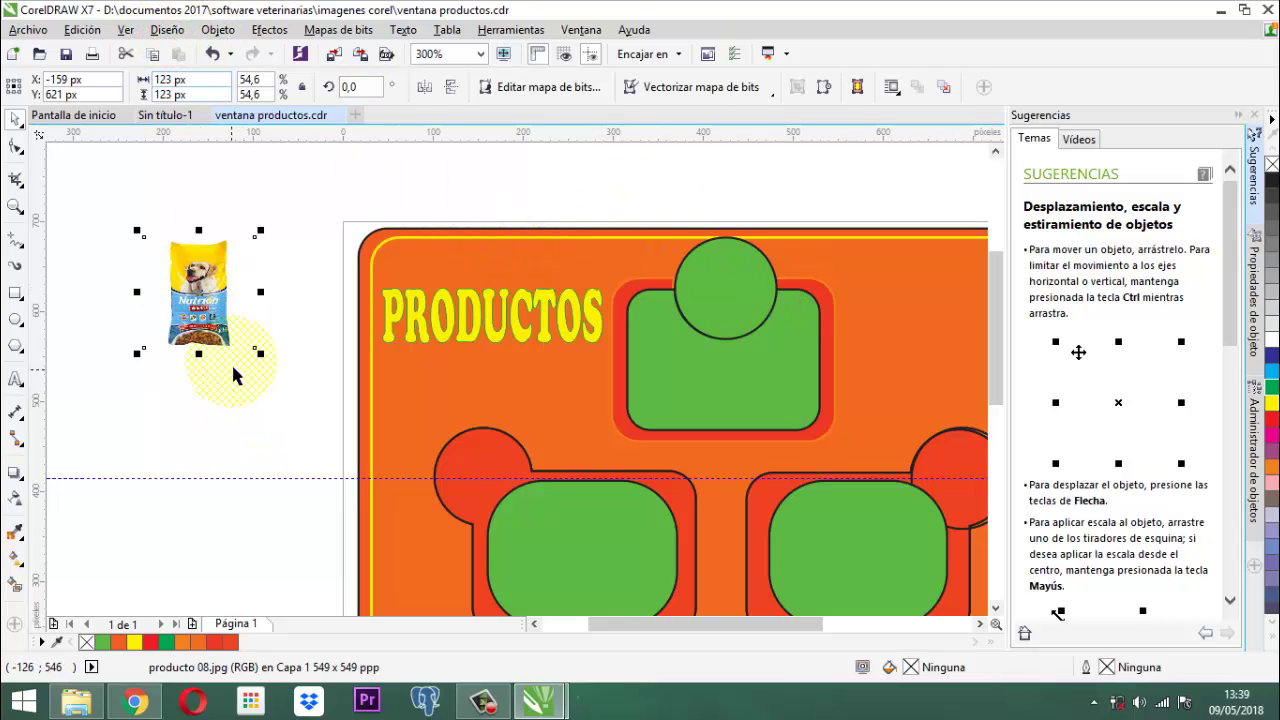
- PowerClip the imported dog food image inside the green circle above the upper panel
click(211, 33)
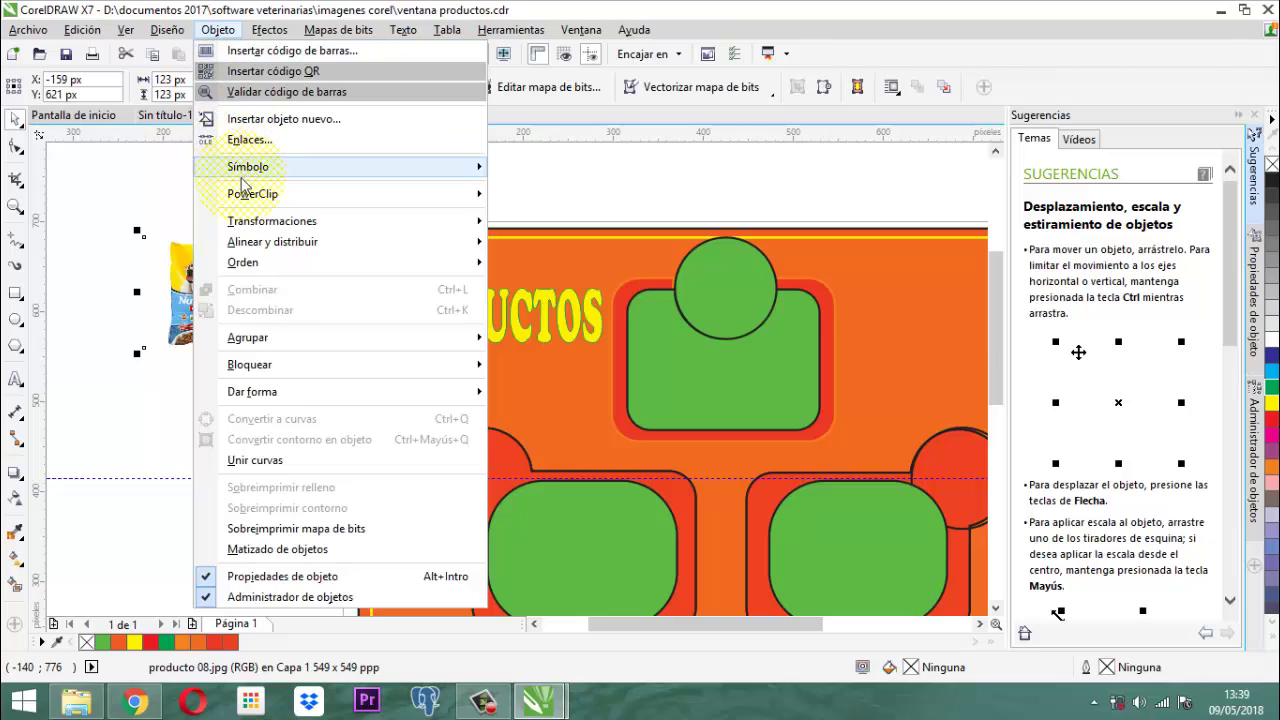
mouse_move(245, 202)
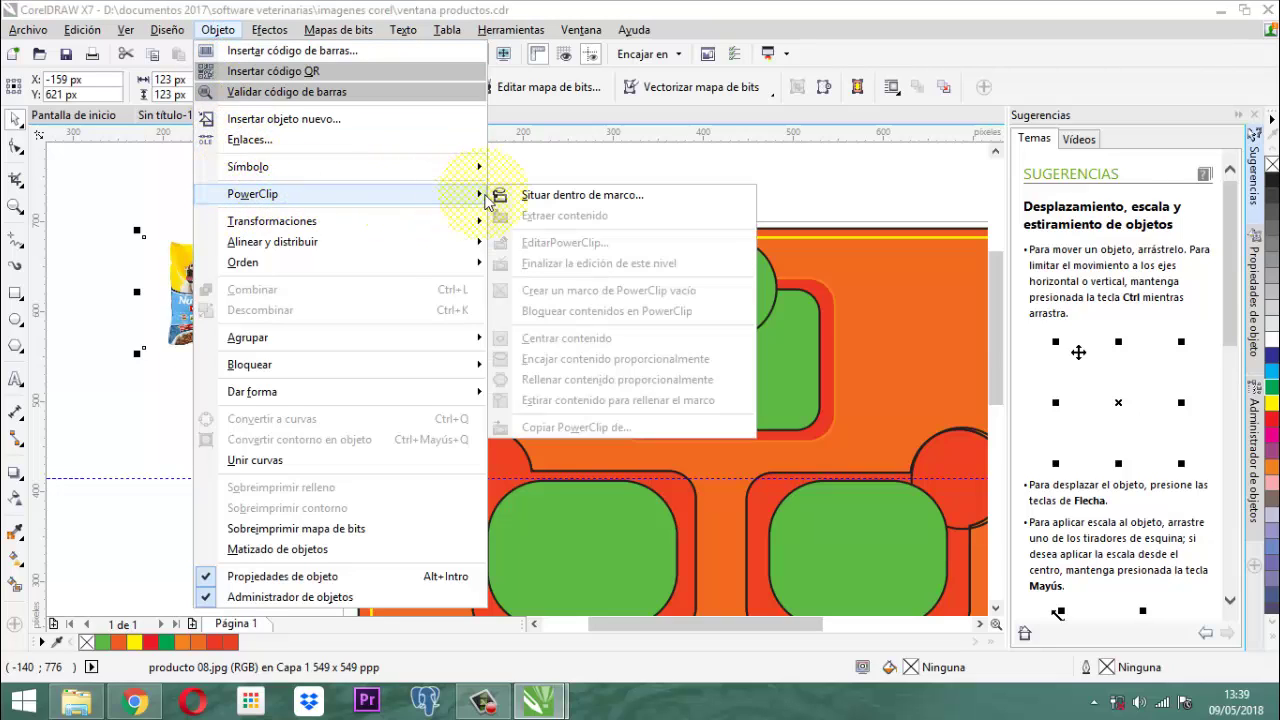
click(552, 196)
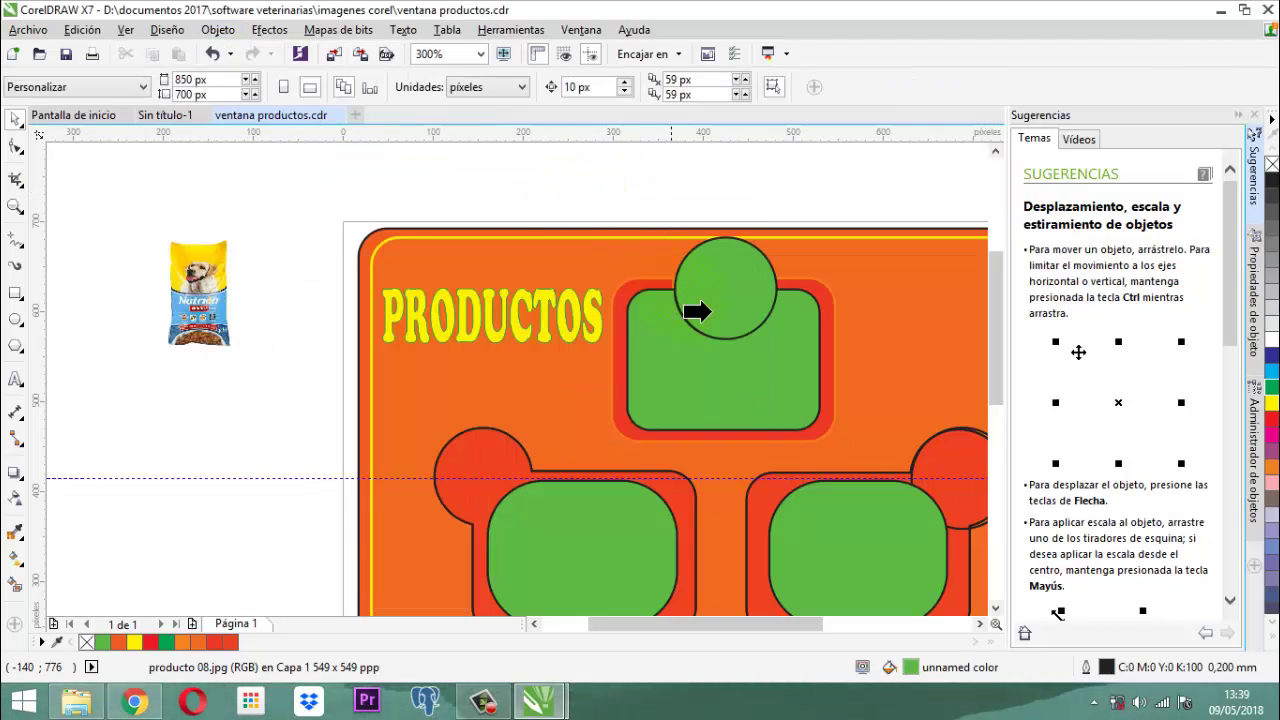
click(737, 311)
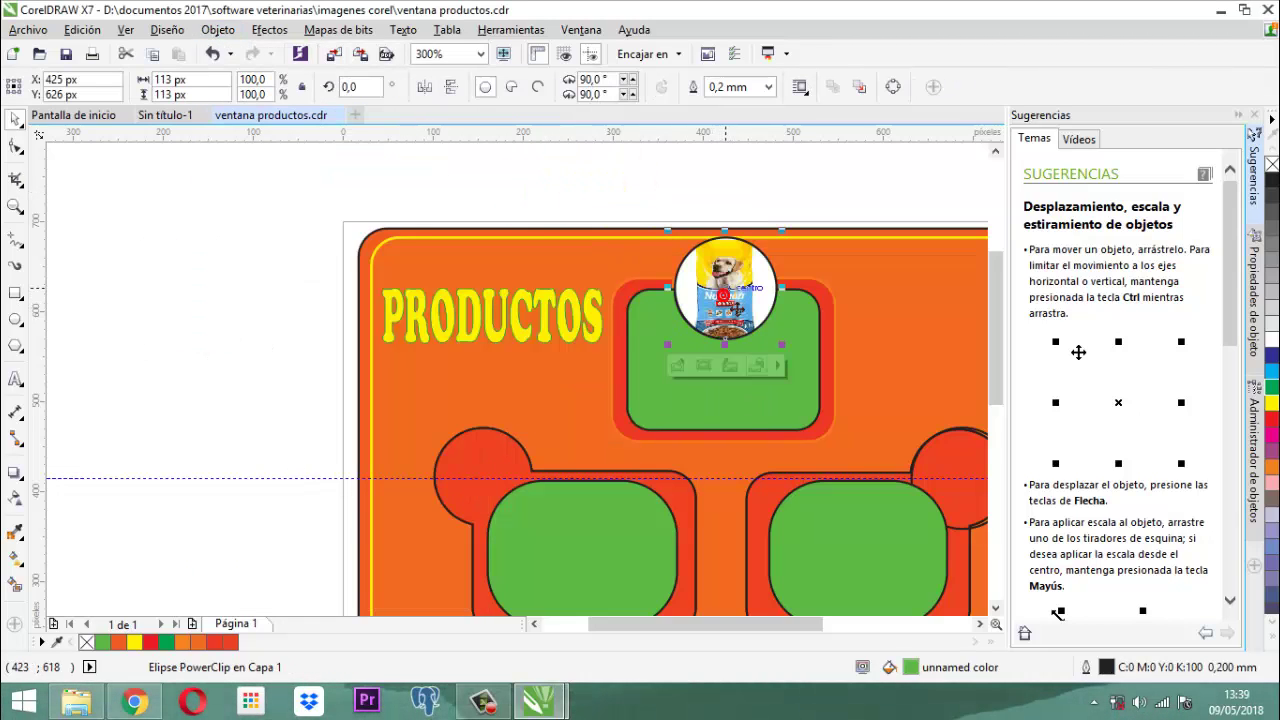